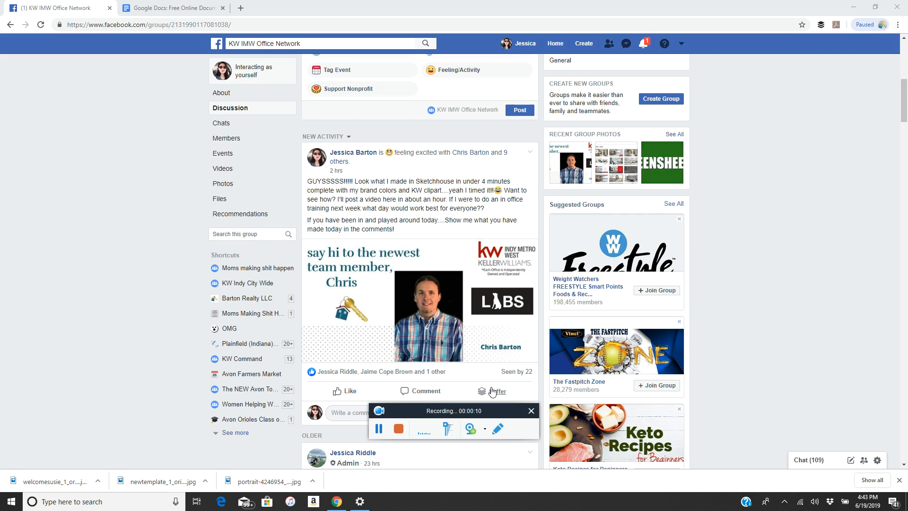
pyautogui.moveTo(504, 411)
pyautogui.mouseDown()
pyautogui.moveTo(551, 422)
pyautogui.moveTo(508, 398)
pyautogui.mouseUp()
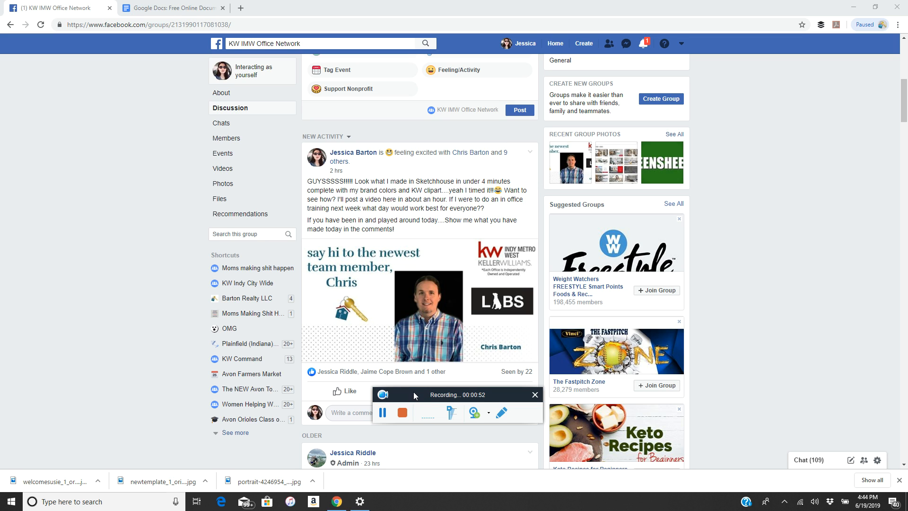
pyautogui.moveTo(414, 394); pyautogui.dragTo(773, 440)
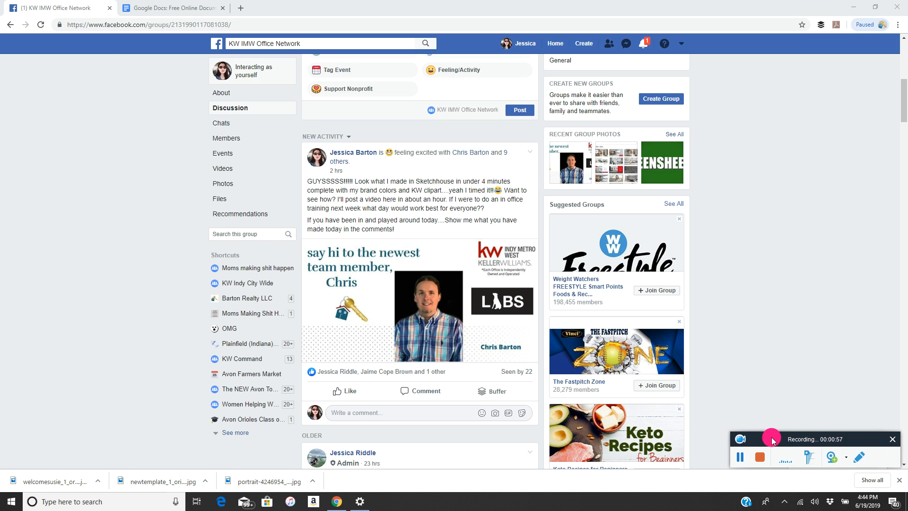
# Step: Load agent.kw.com in the browser tab showing Google Docs and open the Sketchhouse design center
pyautogui.click(148, 8)
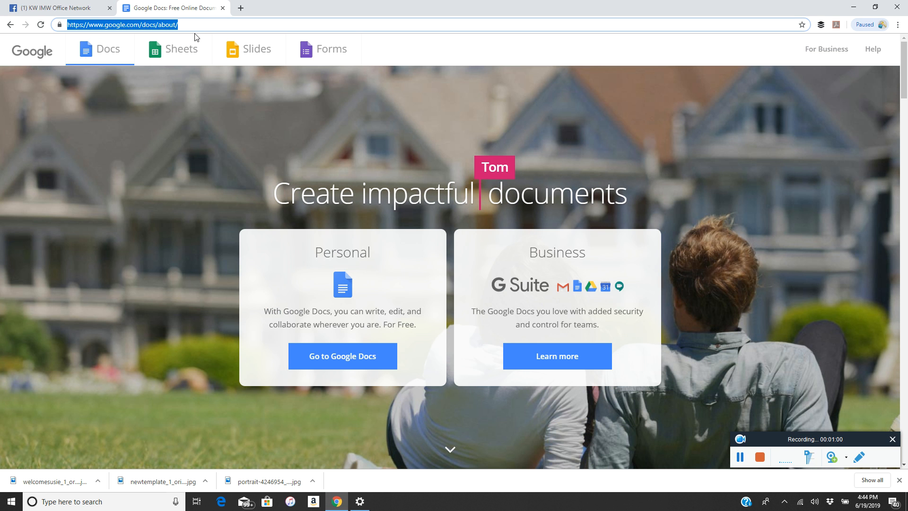
pyautogui.write('agent.kw.com')
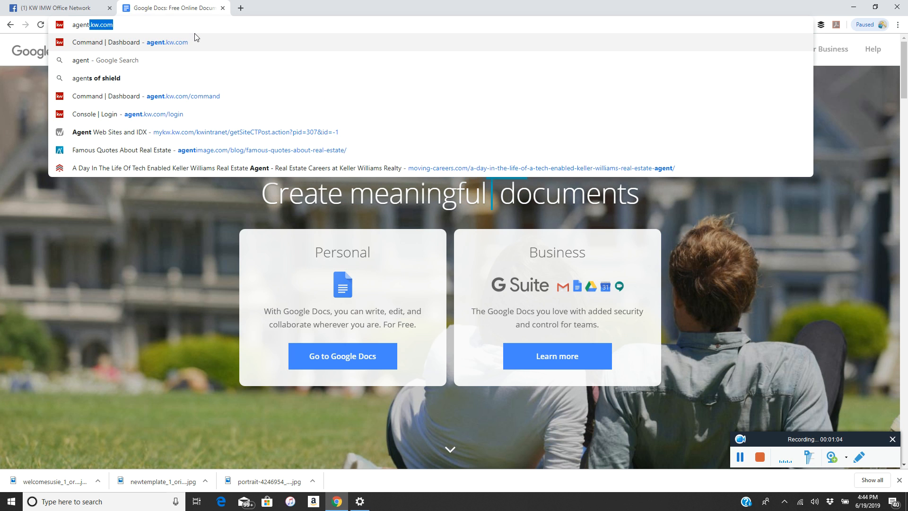
pyautogui.press('Return')
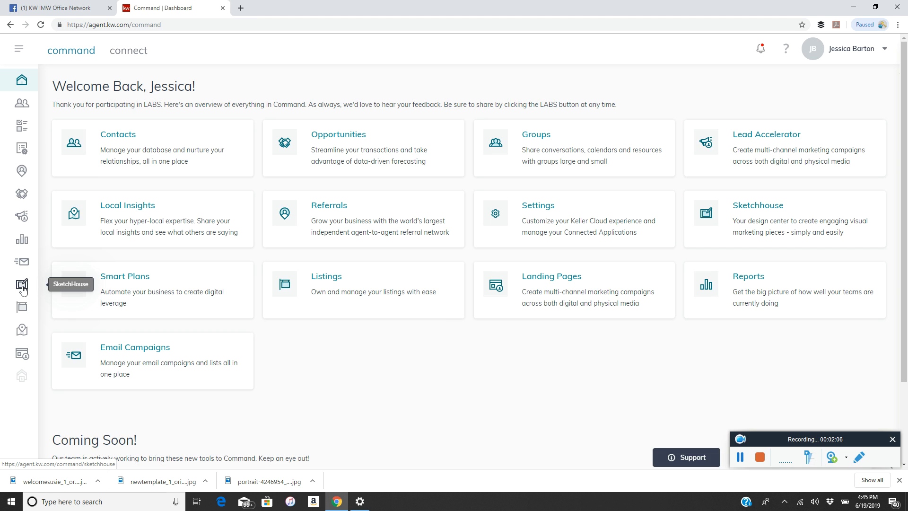
pyautogui.click(761, 212)
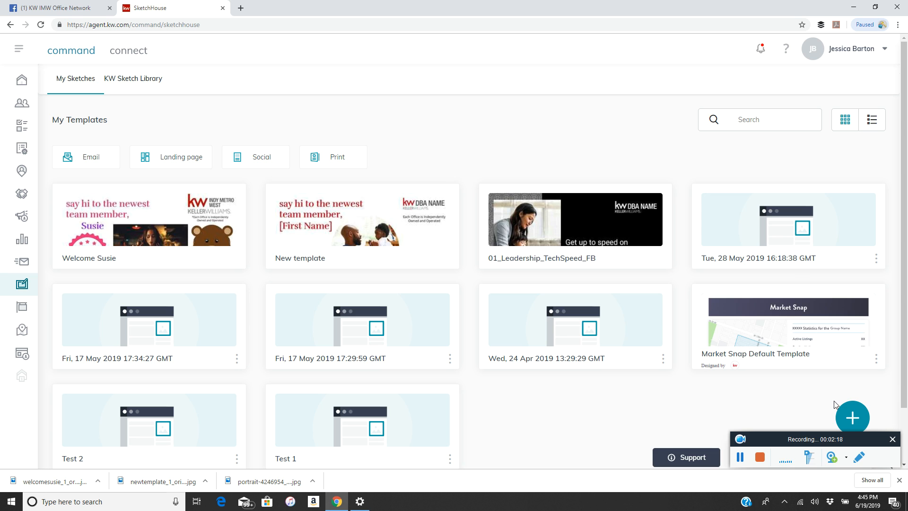
# Step: Create a new SketchHouse template of the Social type
pyautogui.click(852, 418)
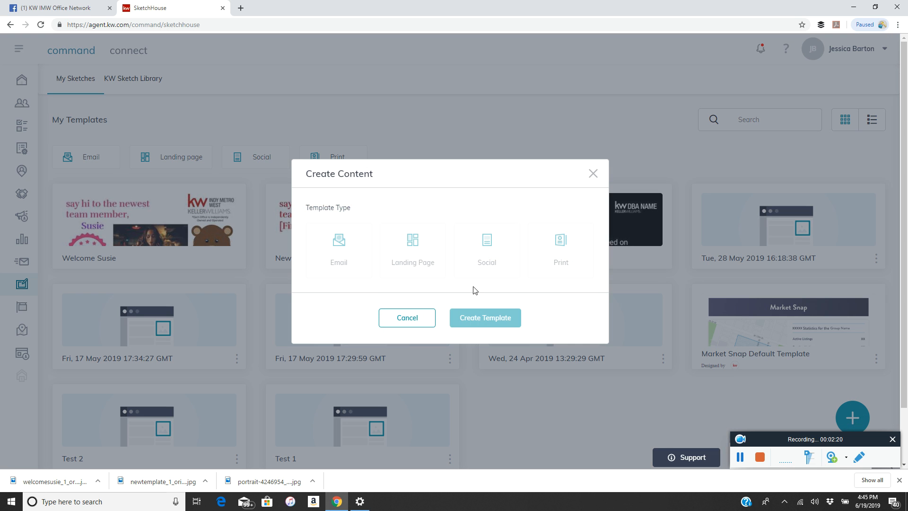
pyautogui.click(480, 260)
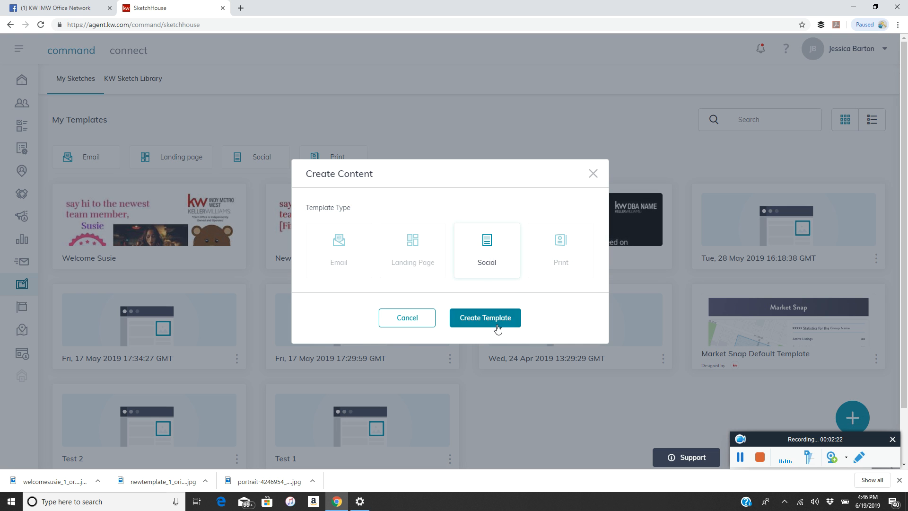
pyautogui.click(492, 320)
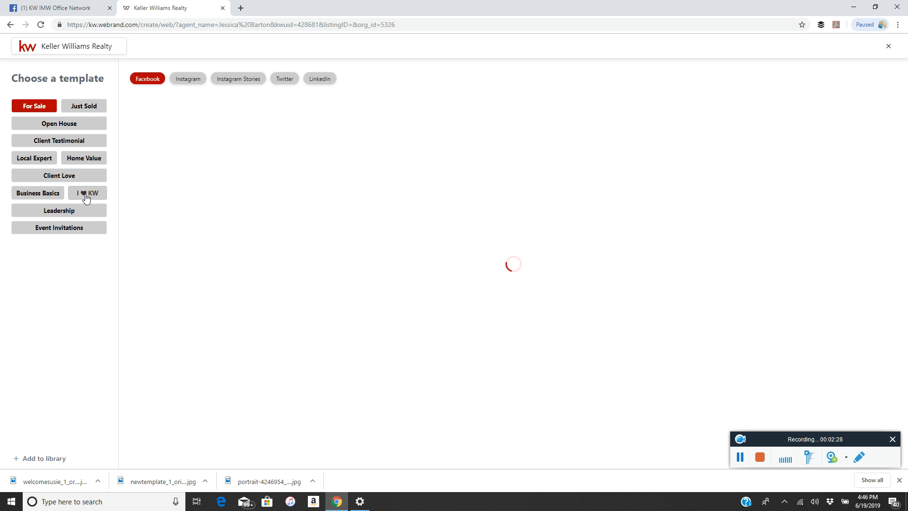
# Step: Use the "New template" Facebook design from the I ♥ KW category, dismissing the notification over the editor
pyautogui.click(85, 196)
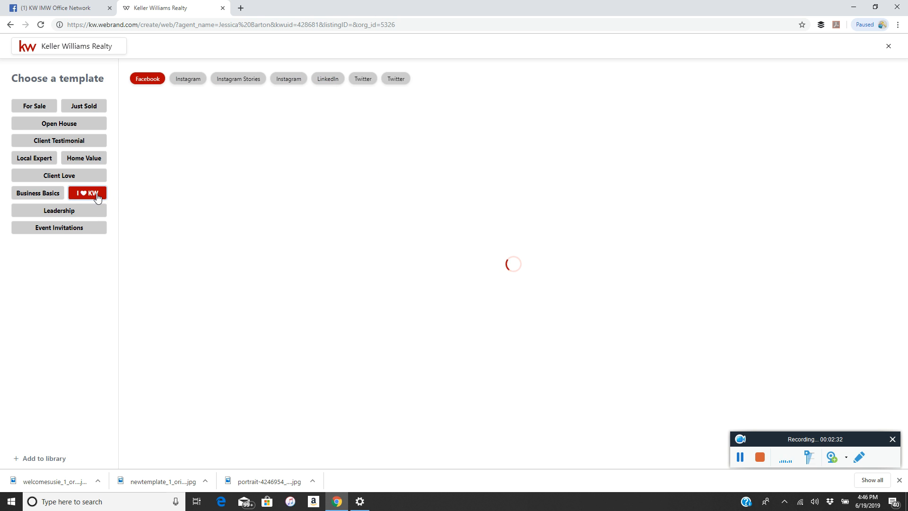
pyautogui.click(140, 79)
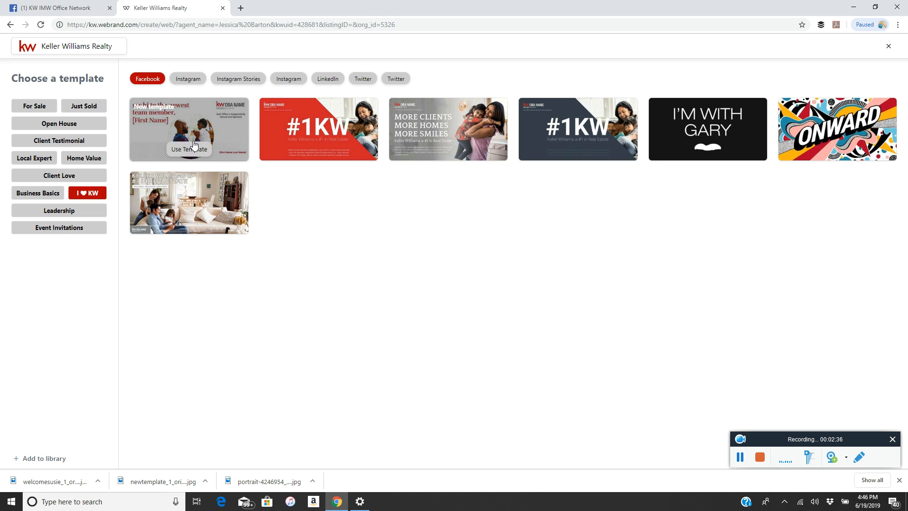
pyautogui.click(193, 149)
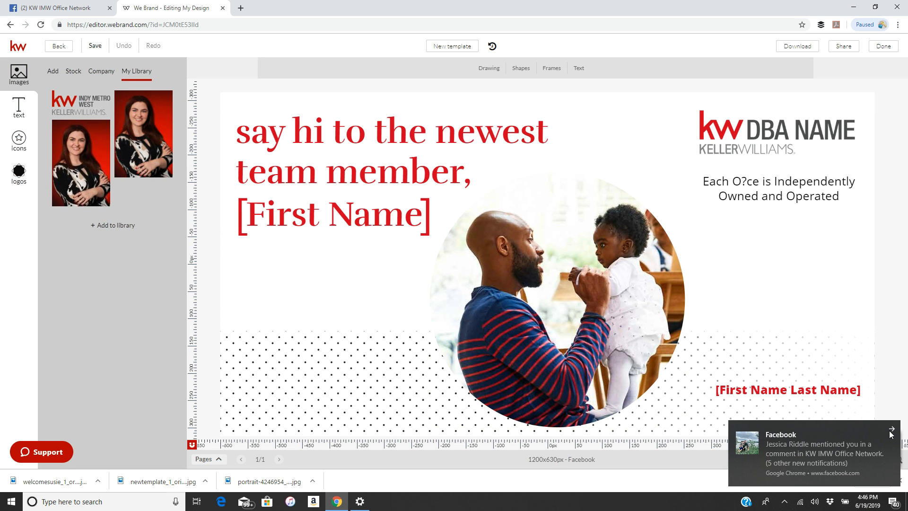
pyautogui.click(894, 431)
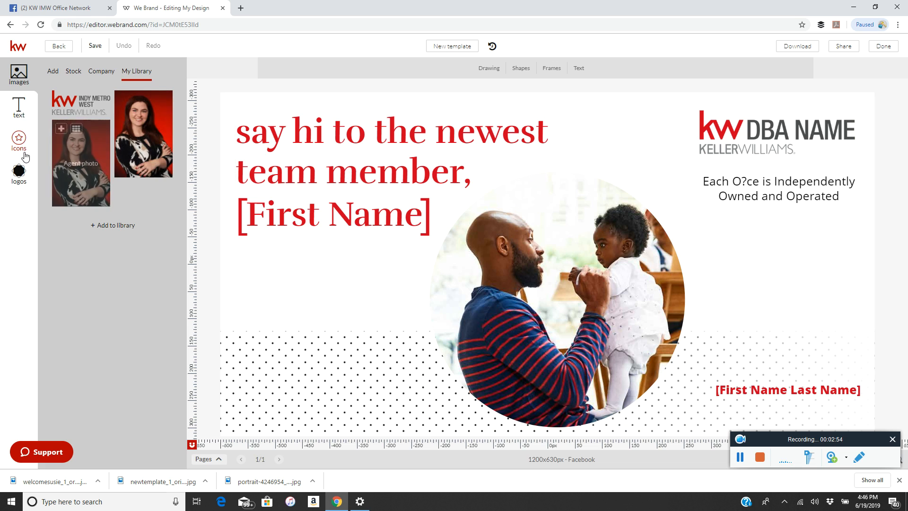
# Step: Delete the KW DBA NAME placeholder logo from the design and show the saved logos in My Library
pyautogui.click(19, 106)
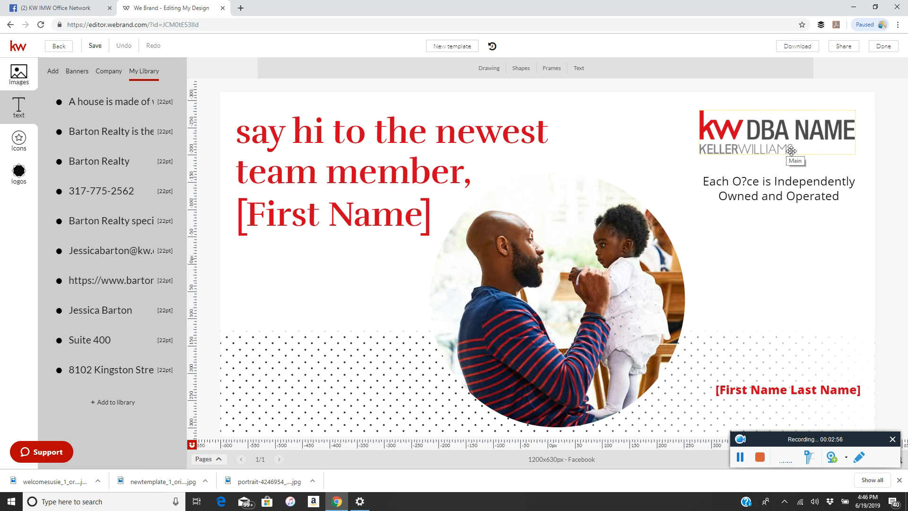
pyautogui.click(845, 143)
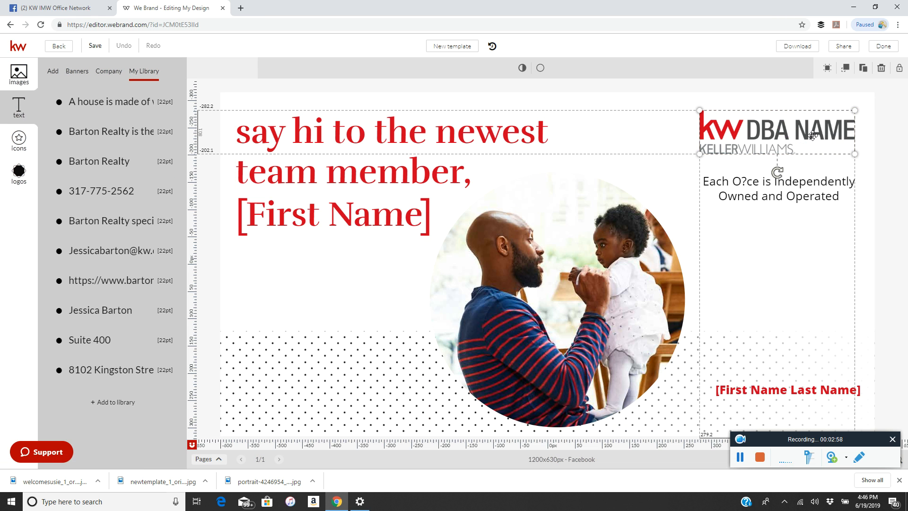
pyautogui.click(882, 69)
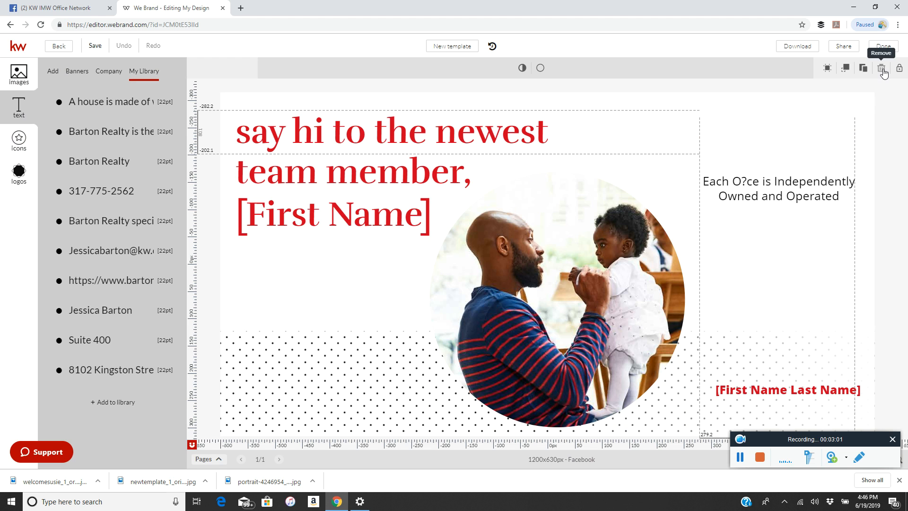
pyautogui.click(18, 176)
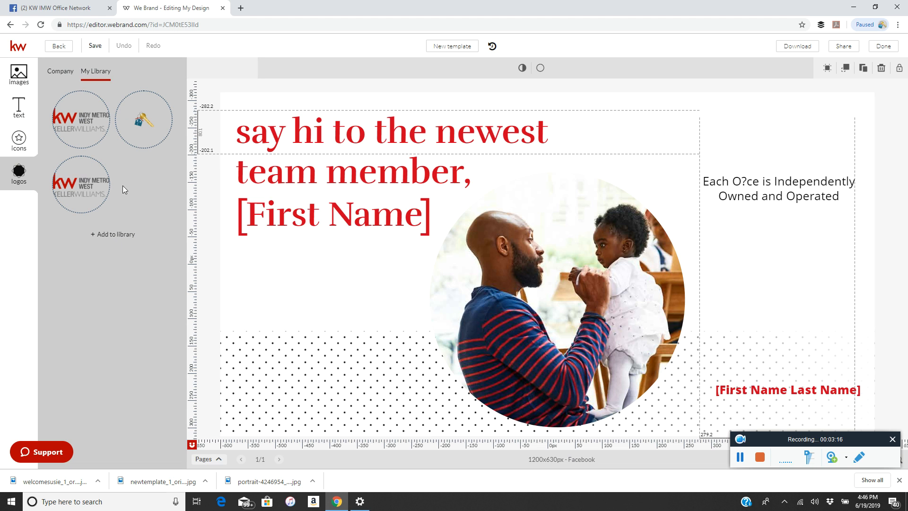
# Step: Switch to the KW IMW Office Network Facebook group and download IMW Logo.png from its files
pyautogui.click(56, 11)
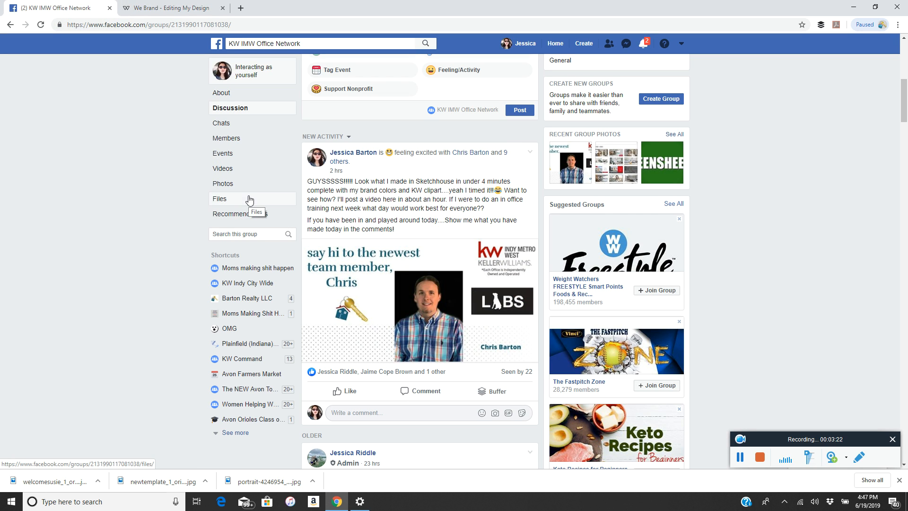
pyautogui.click(230, 202)
pyautogui.click(515, 204)
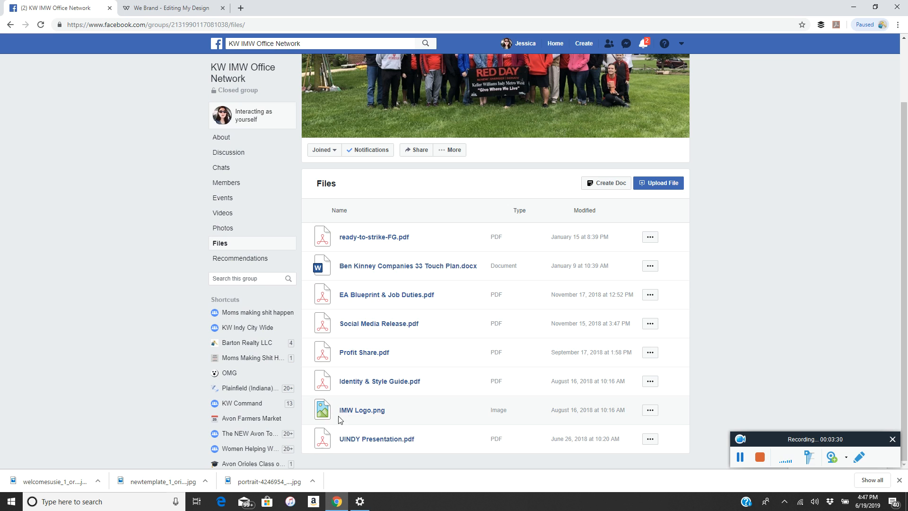
pyautogui.click(377, 412)
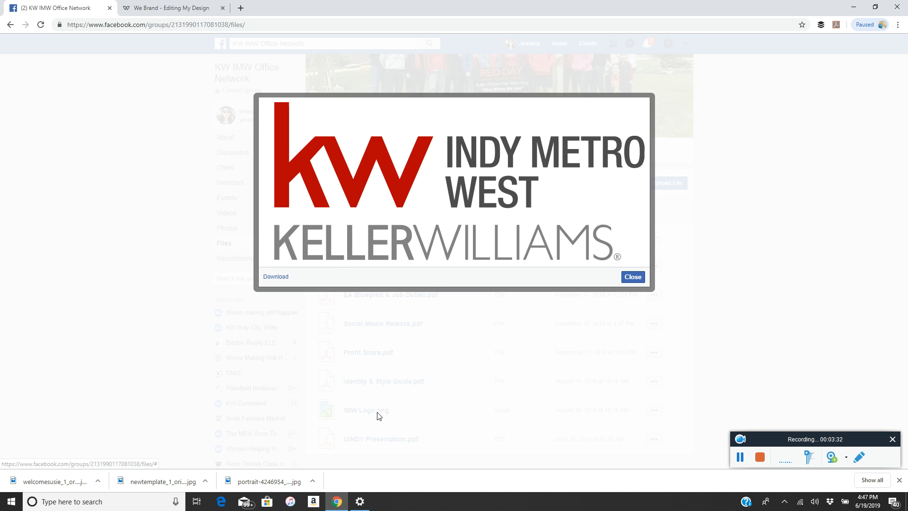
pyautogui.click(274, 277)
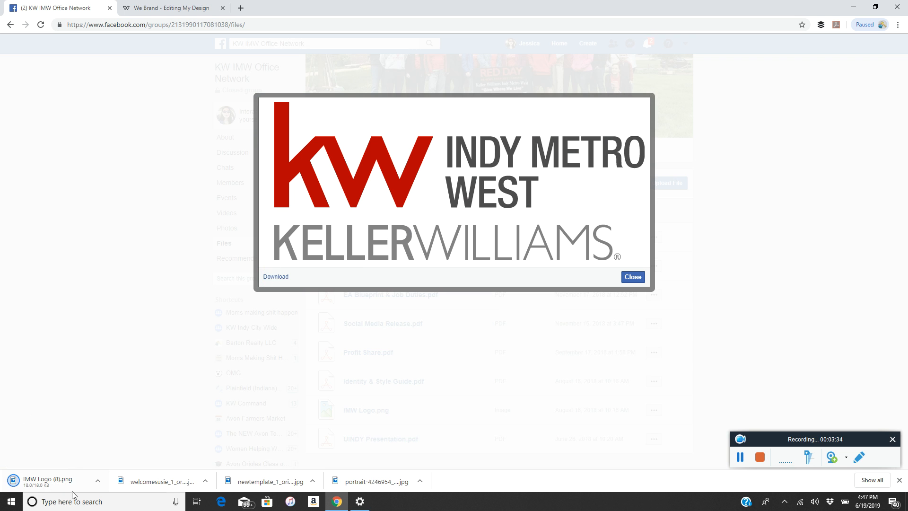
# Step: Return to the design and place the saved KW Indy Metro West logo above the independently-owned disclaimer, where the placeholder logo was
pyautogui.click(173, 8)
pyautogui.moveTo(65, 481)
pyautogui.mouseDown()
pyautogui.moveTo(86, 420)
pyautogui.moveTo(106, 222)
pyautogui.moveTo(67, 461)
pyautogui.moveTo(51, 474)
pyautogui.moveTo(53, 485)
pyautogui.mouseUp()
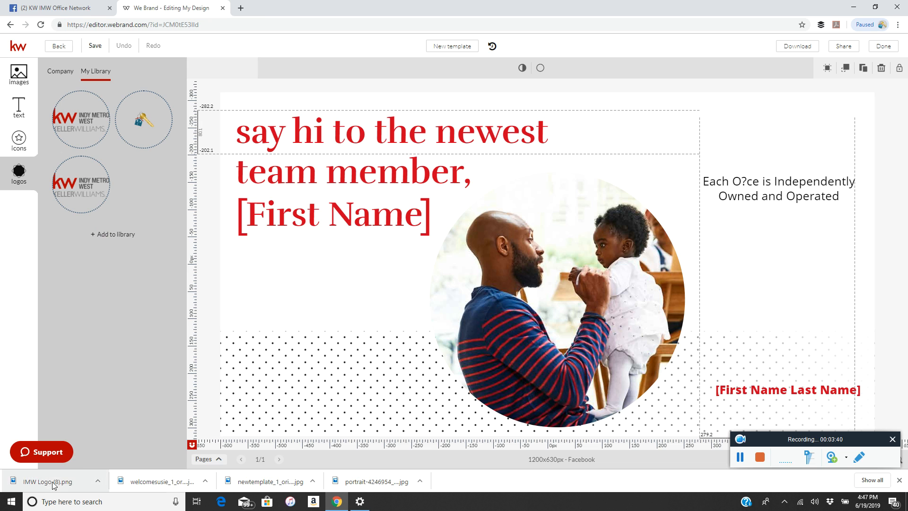
pyautogui.click(87, 116)
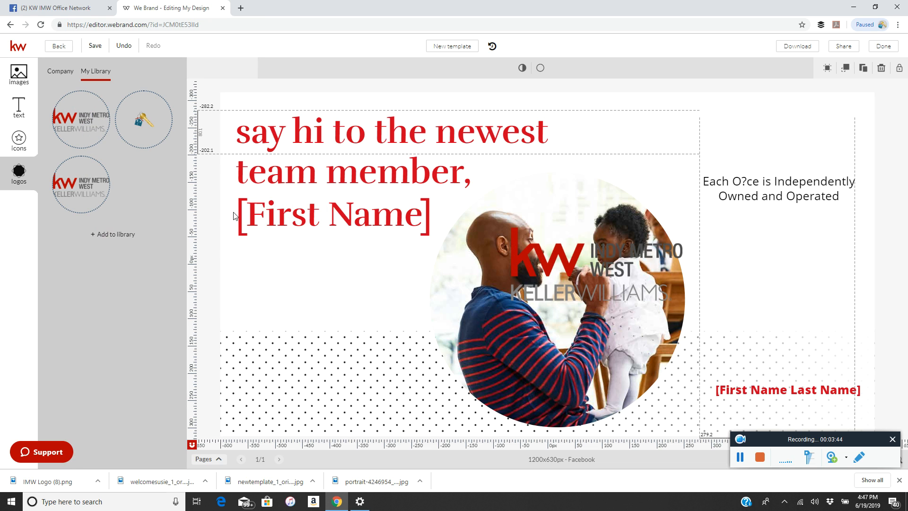
pyautogui.moveTo(596, 278)
pyautogui.mouseDown()
pyautogui.moveTo(669, 256)
pyautogui.moveTo(776, 137)
pyautogui.moveTo(709, 158)
pyautogui.moveTo(700, 186)
pyautogui.mouseUp()
# Step: Correct the disclaimer under the logo to read "*Each Office is Independently Owned and Operated"
pyautogui.click(832, 190)
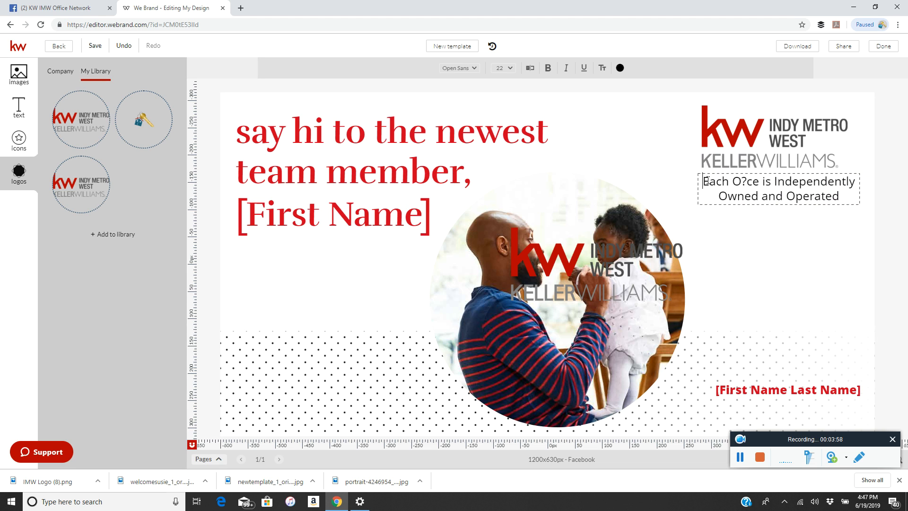
pyautogui.write('*')
pyautogui.click(748, 179)
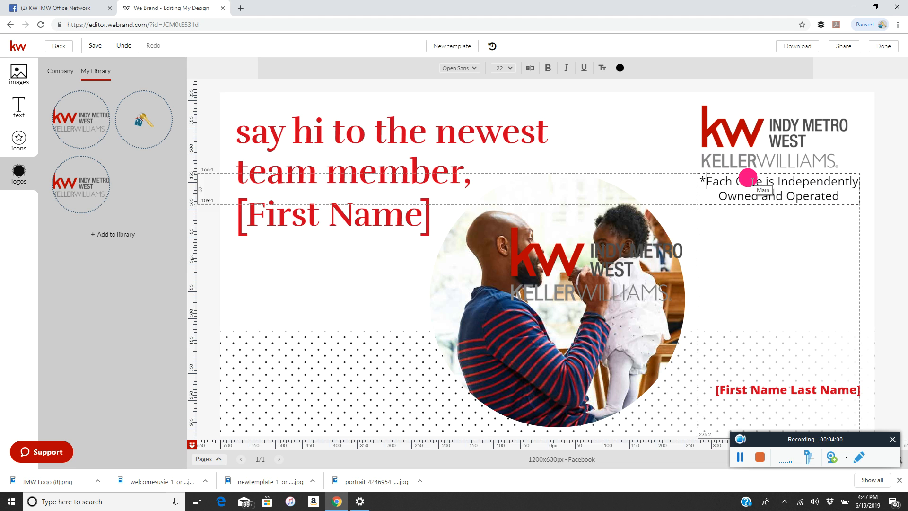
pyautogui.press('BackSpace')
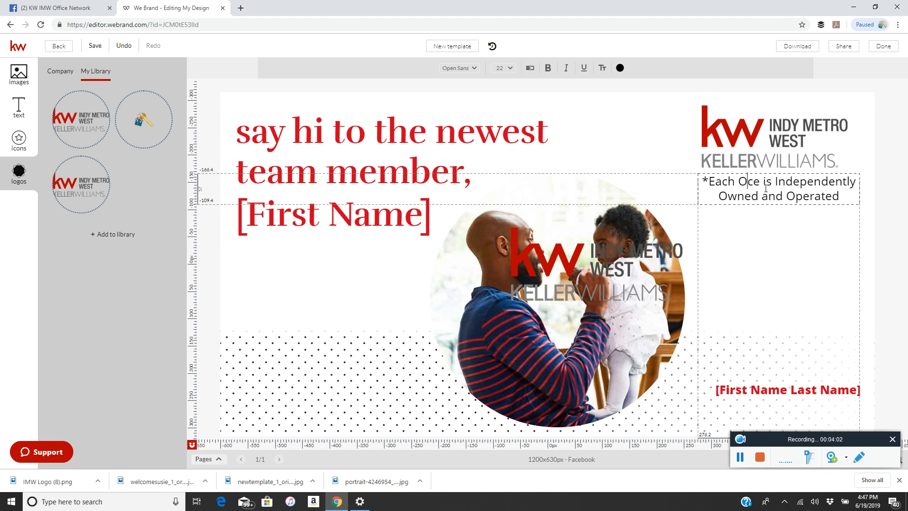
pyautogui.write('ff')
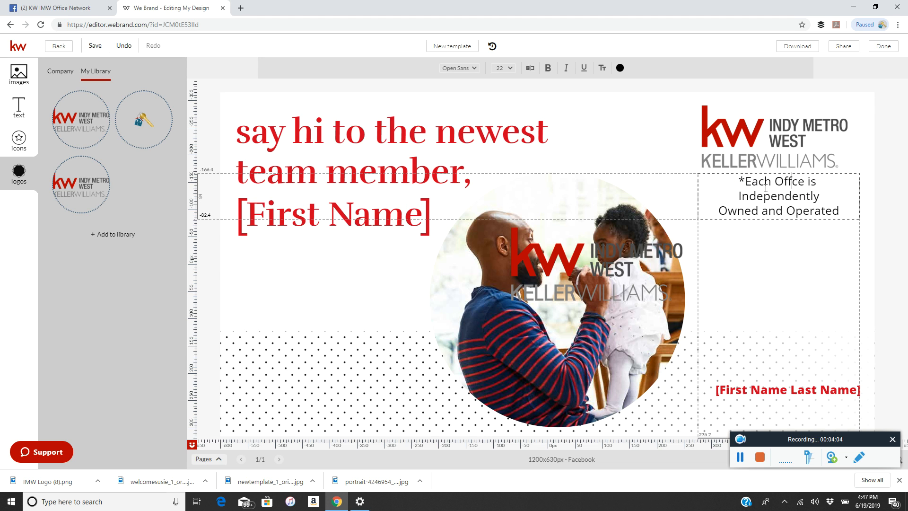
pyautogui.write('i')
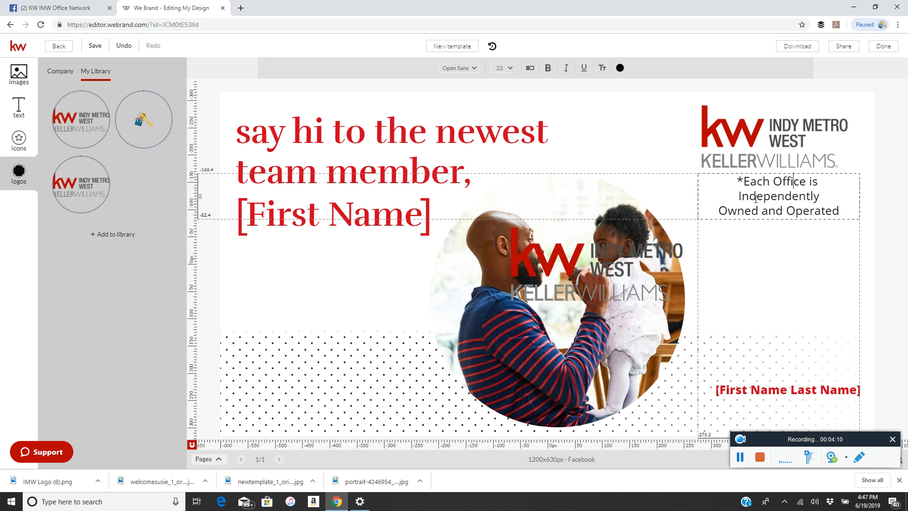
# Step: Set the disclaimer's font size to 18 pt and shift its text box slightly left beneath the logo
pyautogui.click(511, 70)
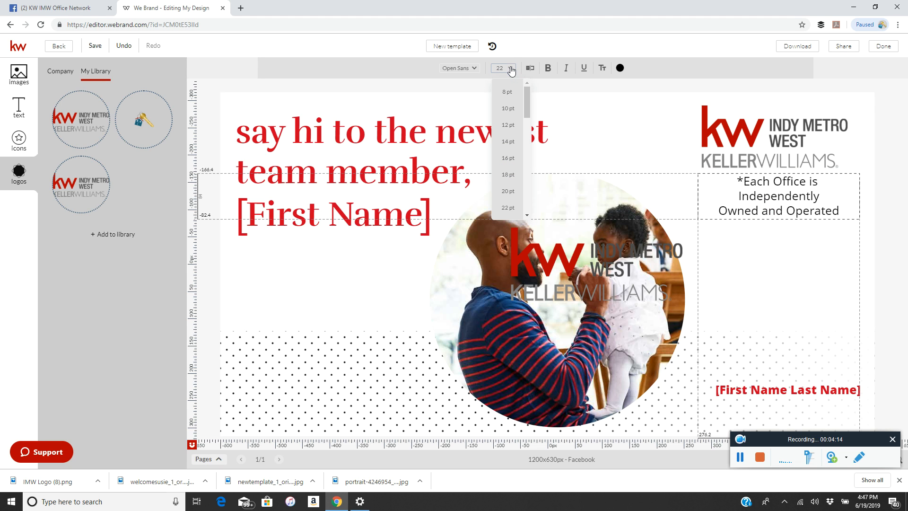
pyautogui.click(514, 178)
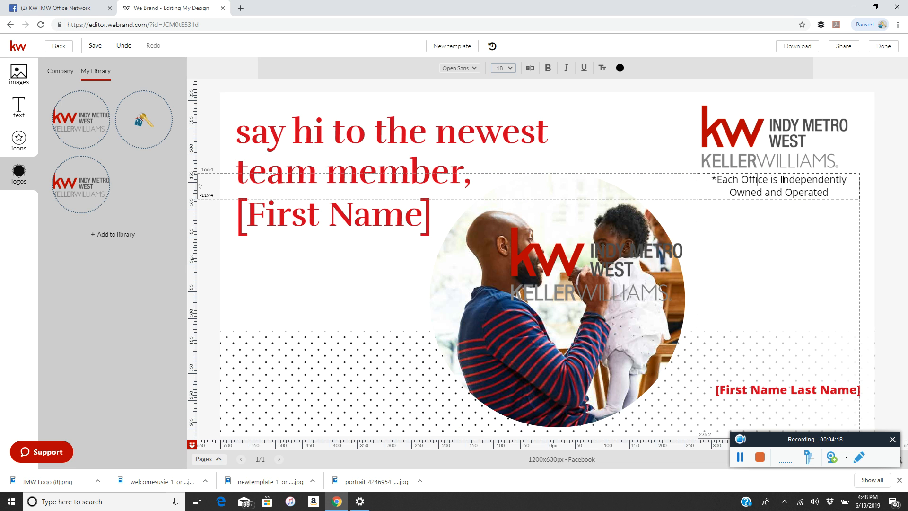
pyautogui.click(769, 171)
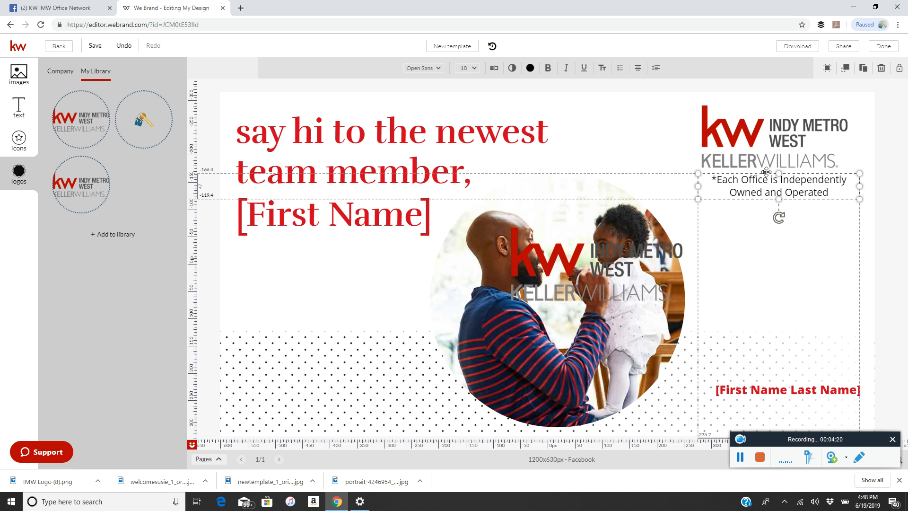
pyautogui.moveTo(778, 184); pyautogui.dragTo(774, 184)
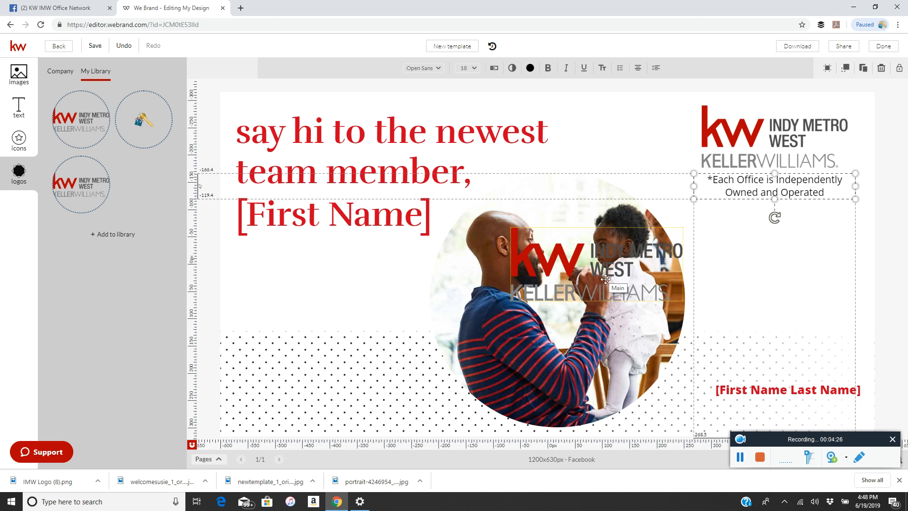
# Step: Delete the duplicate KW Indy Metro West logo overlapping the round photo
pyautogui.click(600, 266)
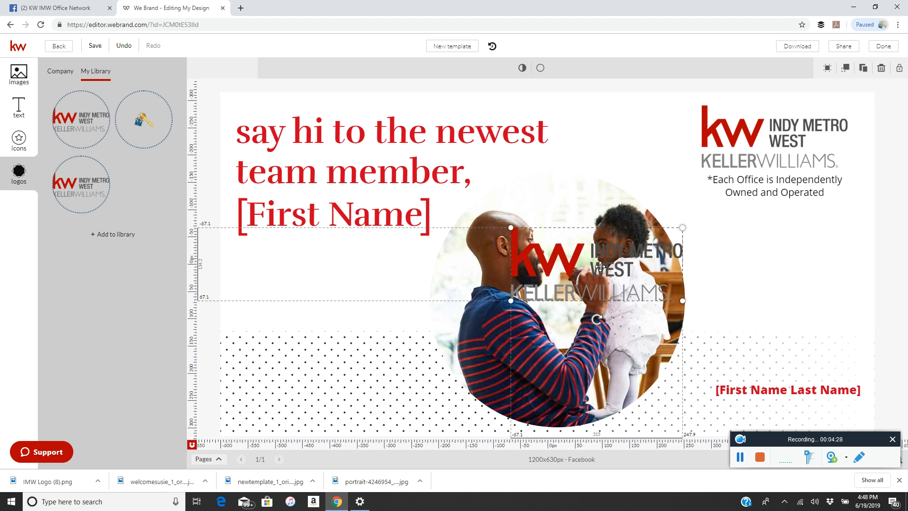
pyautogui.click(881, 67)
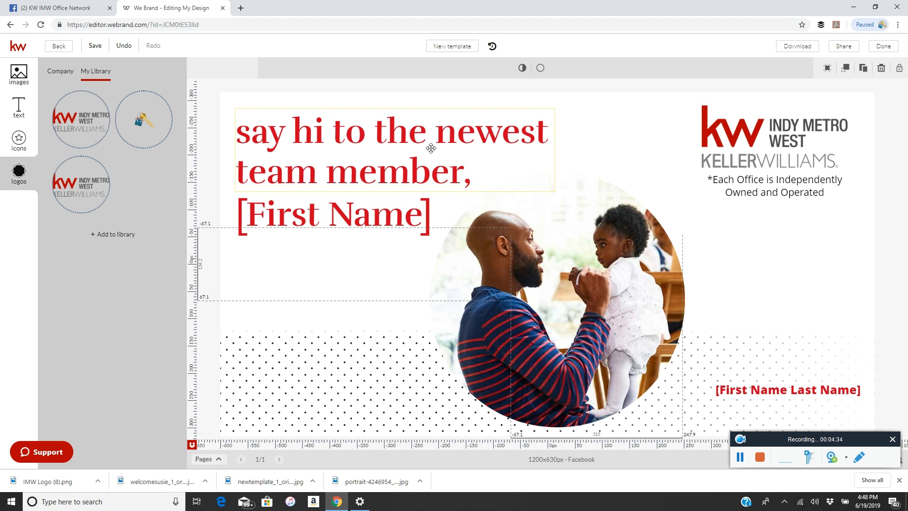
# Step: Recolor the "say hi to the newest team member," headline to pink with hex code DB3075
pyautogui.click(461, 135)
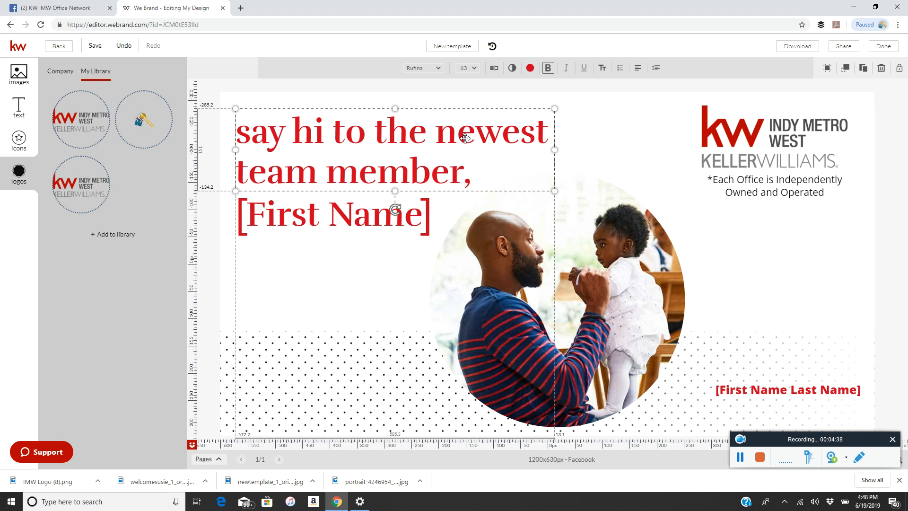
pyautogui.click(530, 69)
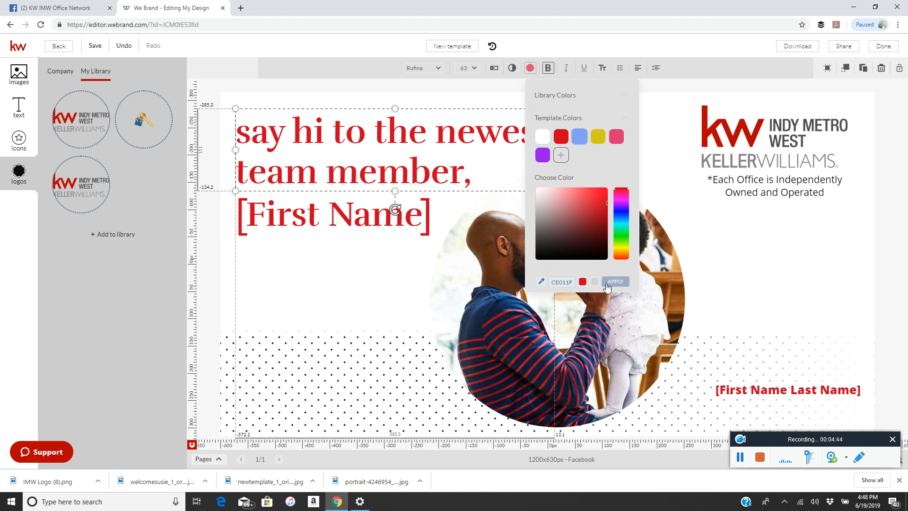
pyautogui.moveTo(626, 188)
pyautogui.mouseDown()
pyautogui.moveTo(625, 238)
pyautogui.moveTo(623, 207)
pyautogui.moveTo(610, 208)
pyautogui.moveTo(604, 197)
pyautogui.moveTo(549, 218)
pyautogui.moveTo(608, 197)
pyautogui.moveTo(591, 195)
pyautogui.mouseUp()
pyautogui.click(565, 280)
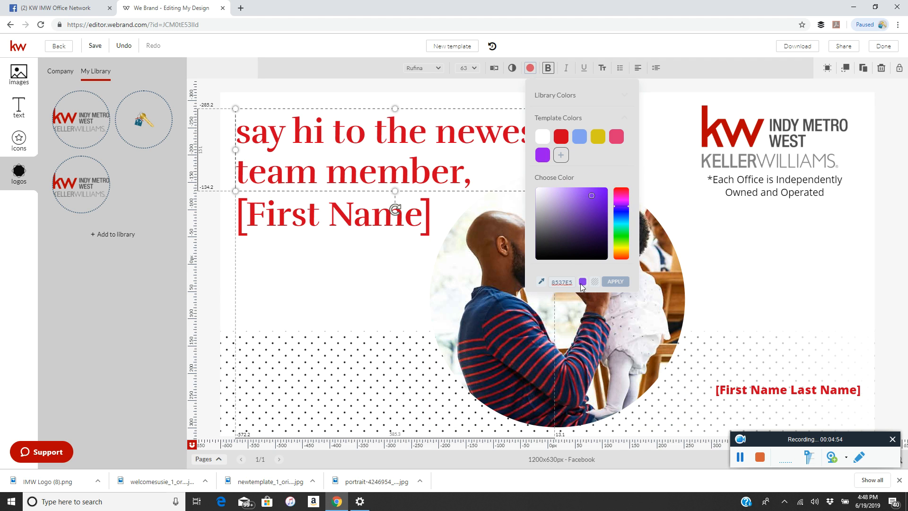
pyautogui.hotkey('ctrl', 'a')
pyautogui.press('BackSpace')
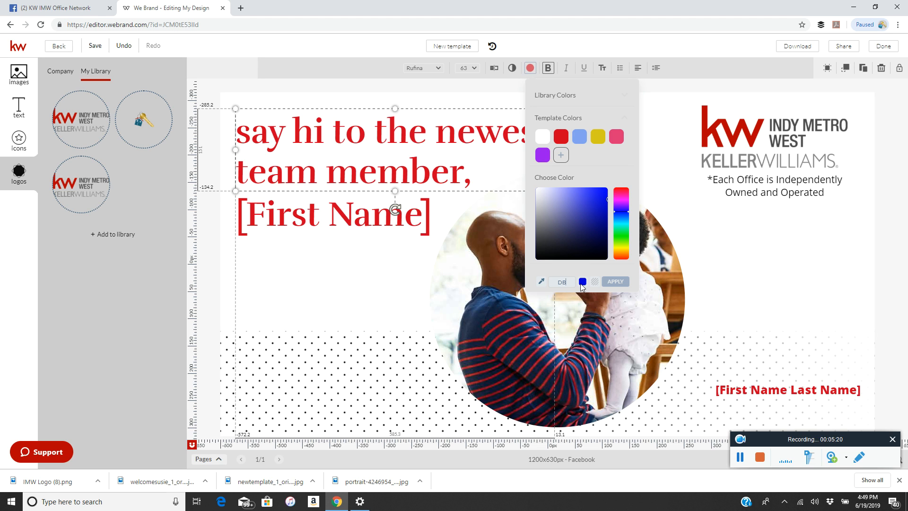
pyautogui.write('07')
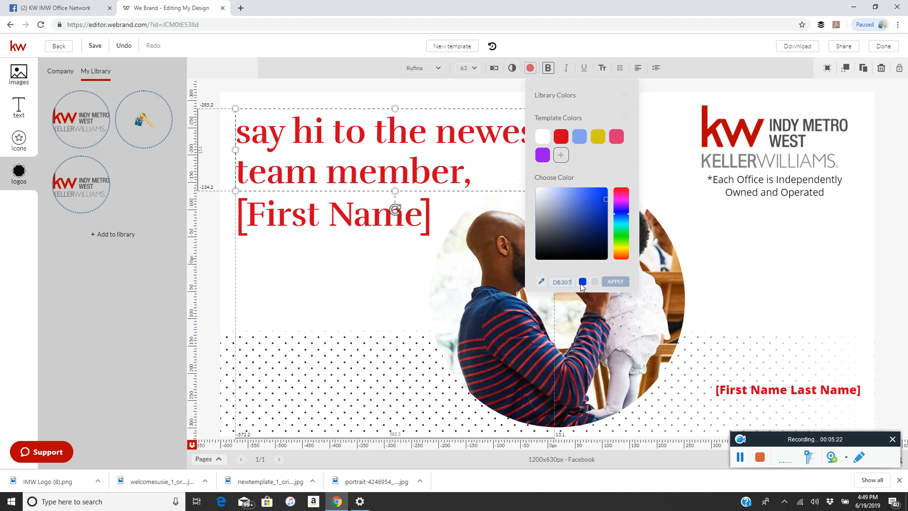
pyautogui.write('5')
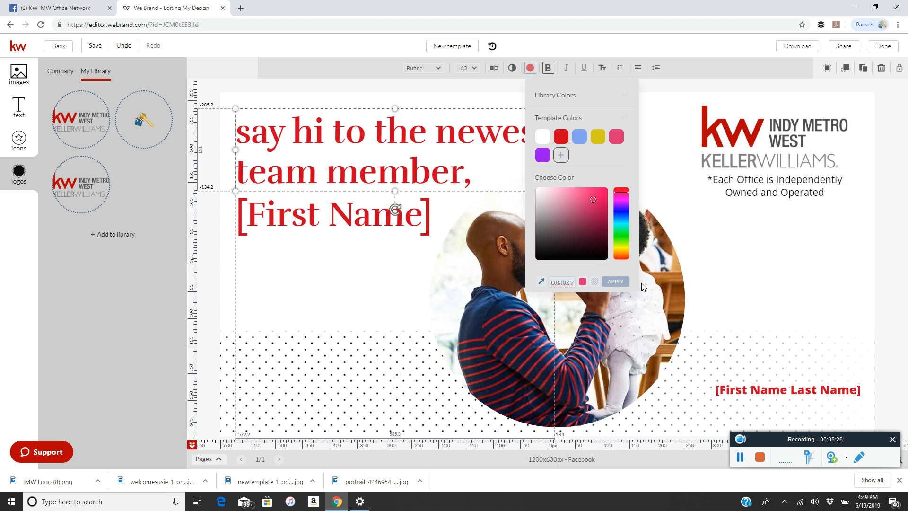
pyautogui.click(615, 281)
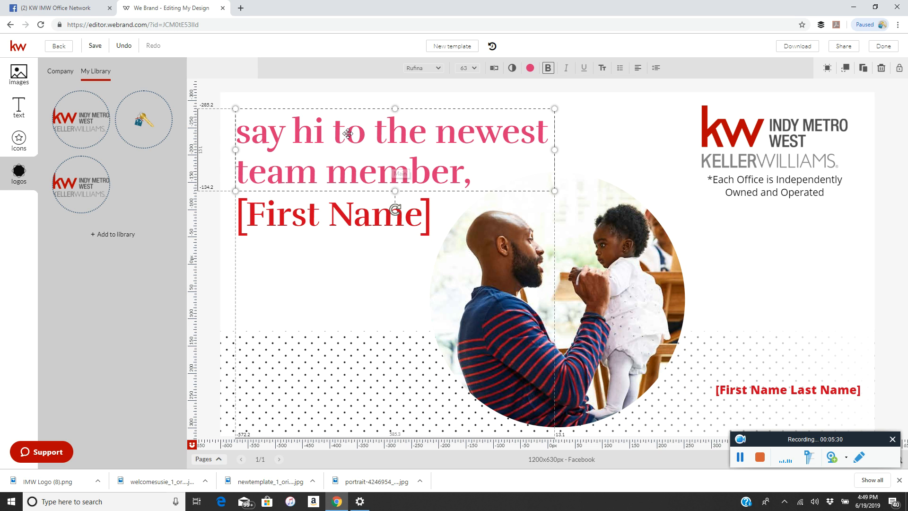
# Step: Replace the "[First Name]" placeholder under the headline with the new member's first name and indent it with leading spaces
pyautogui.click(414, 220)
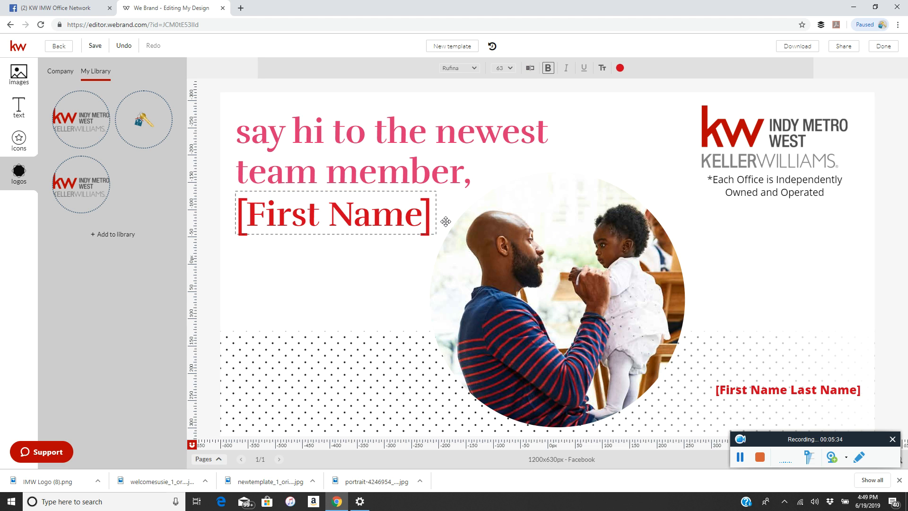
pyautogui.press('BackSpace')
pyautogui.press('BackSpace')
pyautogui.press('BackSpace')
pyautogui.press('BackSpace')
pyautogui.press('BackSpace')
pyautogui.press('BackSpace')
pyautogui.press('BackSpace')
pyautogui.press('BackSpace')
pyautogui.press('BackSpace')
pyautogui.press('BackSpace')
pyautogui.press('BackSpace')
pyautogui.press('BackSpace')
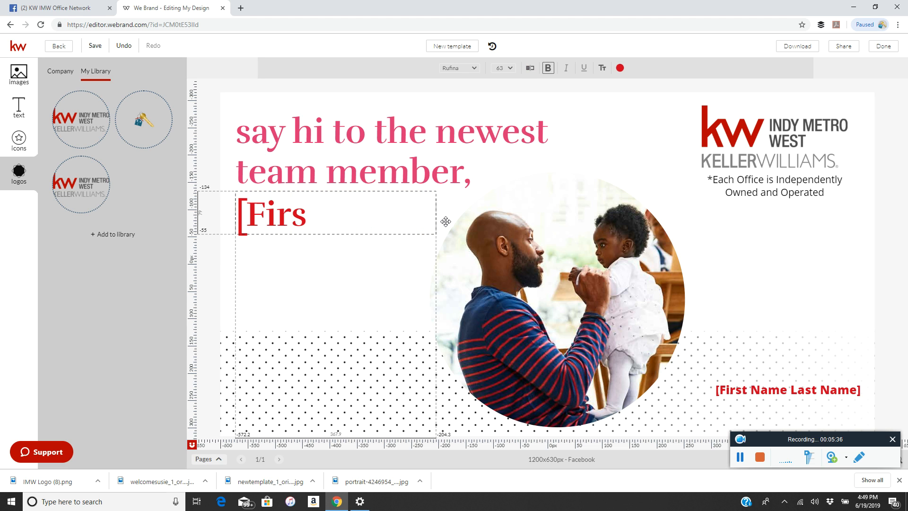
pyautogui.write('Susie')
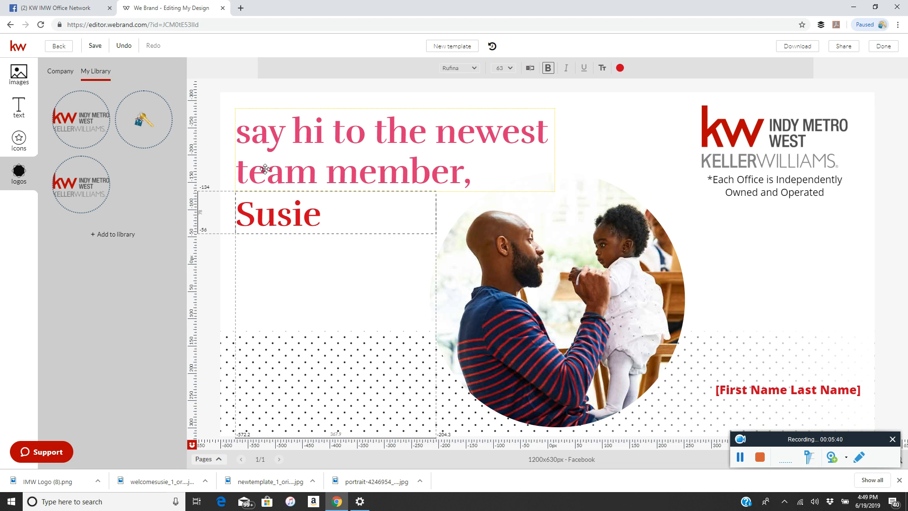
pyautogui.click(241, 213)
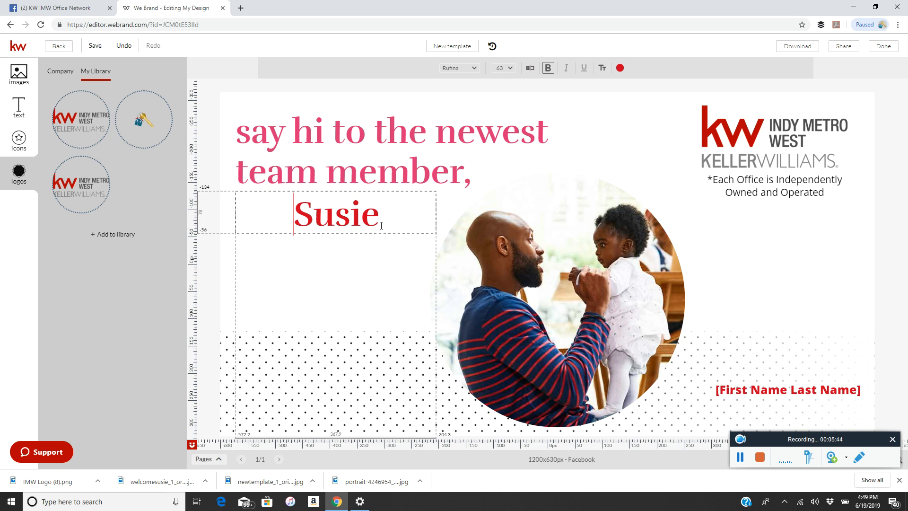
pyautogui.press('BackSpace')
# Step: Recolor the first name under the headline to a custom magenta-purple
pyautogui.click(349, 206)
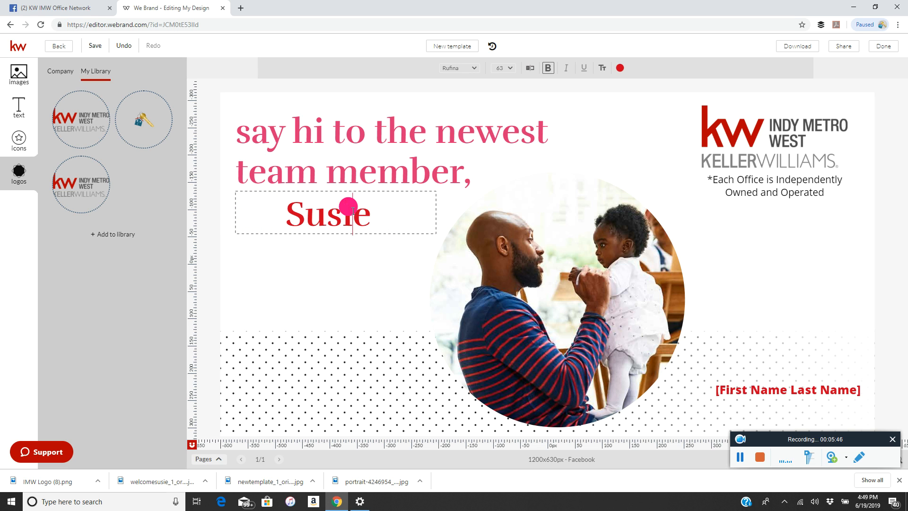
pyautogui.click(619, 67)
pyautogui.click(713, 199)
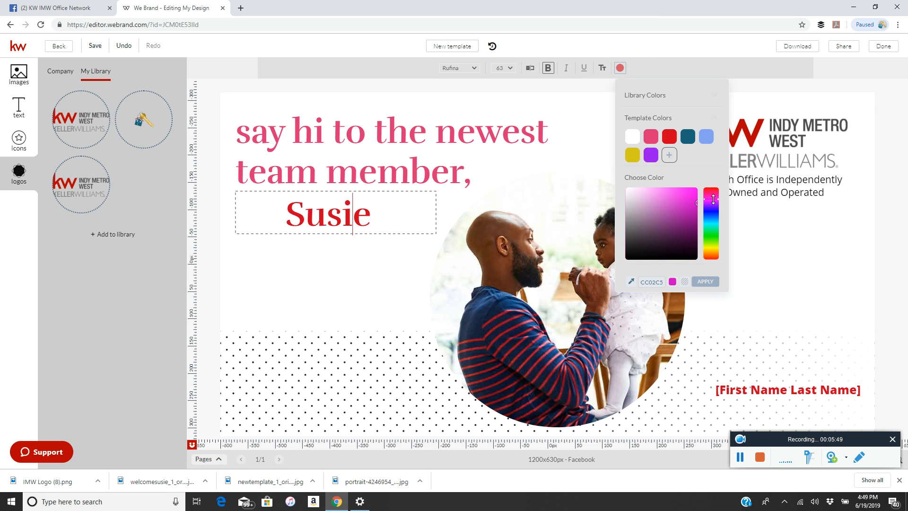
pyautogui.click(678, 191)
pyautogui.click(675, 194)
pyautogui.click(688, 206)
pyautogui.click(705, 282)
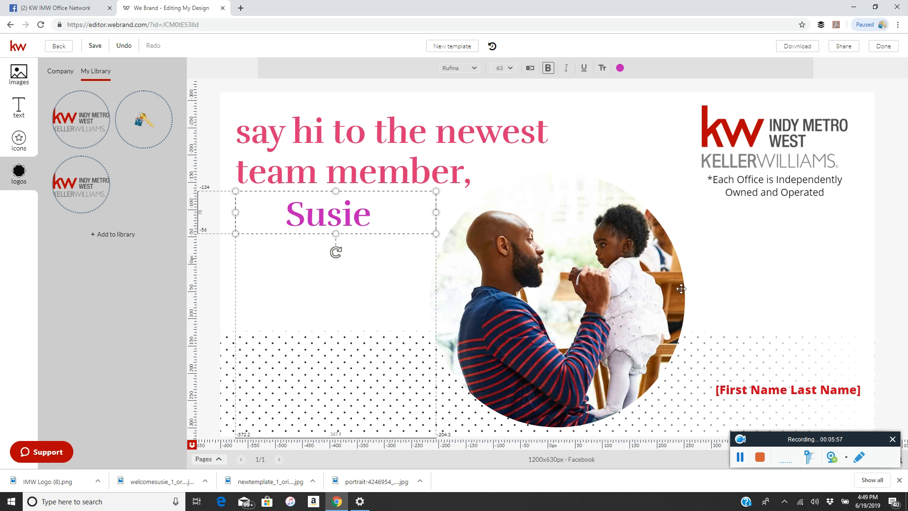
# Step: Replace the "[First Name Last Name]" placeholder in the design's lower-right area with the new member's full name
pyautogui.doubleClick(810, 390)
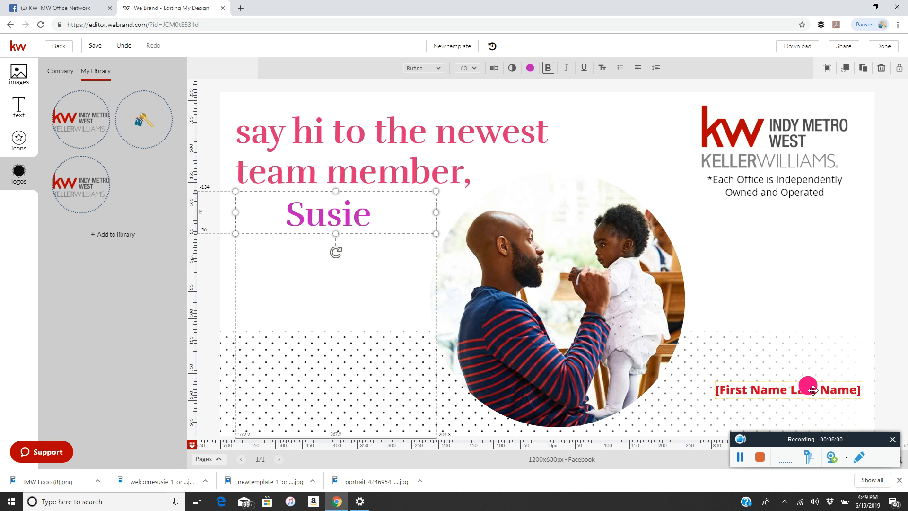
pyautogui.press('BackSpace')
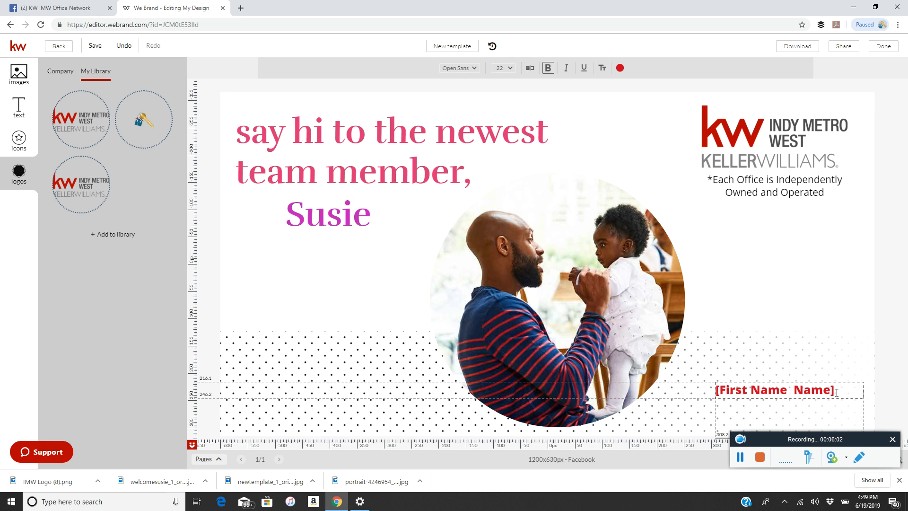
pyautogui.press('Delete')
pyautogui.press('Delete')
pyautogui.press('Delete')
pyautogui.press('Delete')
pyautogui.press('Delete')
pyautogui.press('Delete')
pyautogui.press('BackSpace')
pyautogui.press('BackSpace')
pyautogui.press('BackSpace')
pyautogui.press('BackSpace')
pyautogui.press('BackSpace')
pyautogui.press('BackSpace')
pyautogui.press('BackSpace')
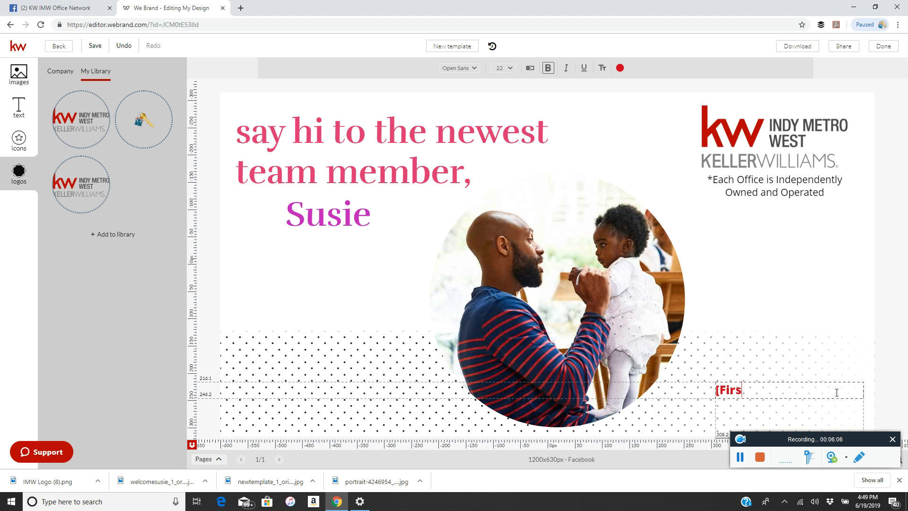
pyautogui.write('Susie Homemaker')
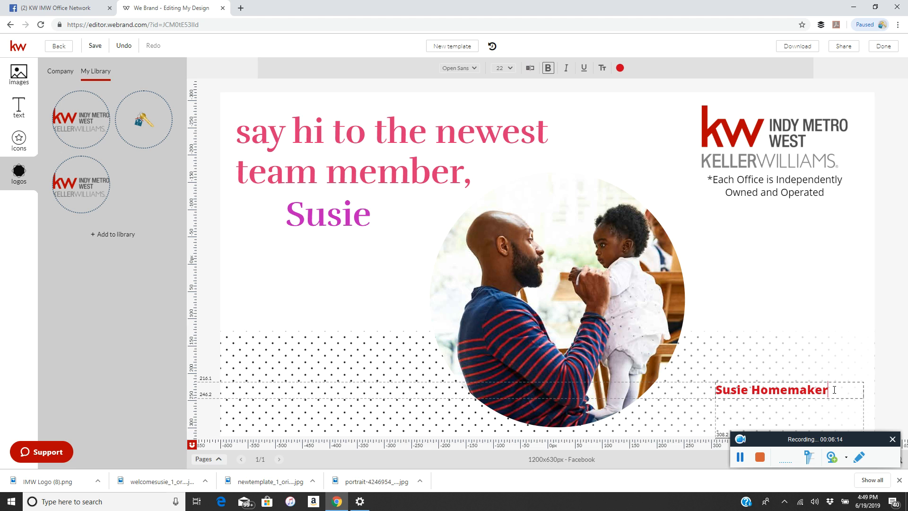
# Step: Set the full name's font size to 30
pyautogui.click(505, 68)
pyautogui.scroll(-2, 494, 184)
pyautogui.click(506, 184)
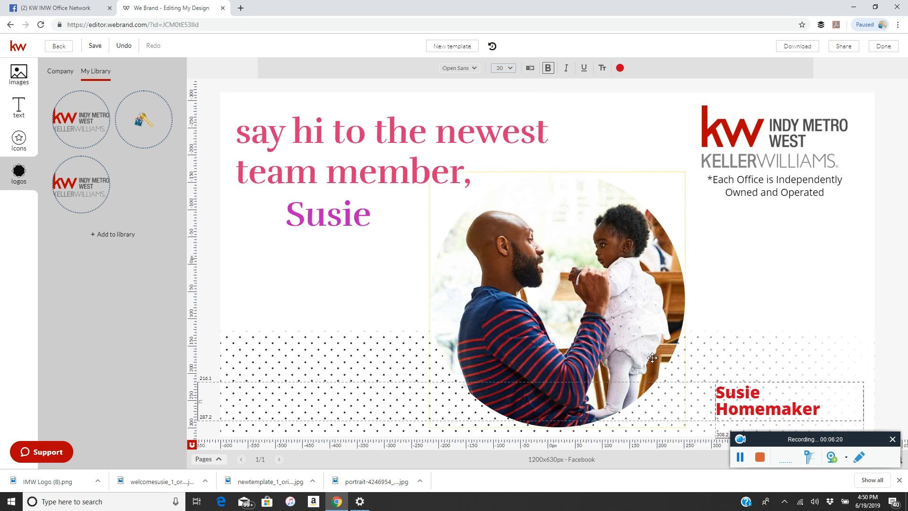
# Step: Move the full name's text box up slightly and widen it so the name fits on one line
pyautogui.click(727, 410)
pyautogui.click(783, 381)
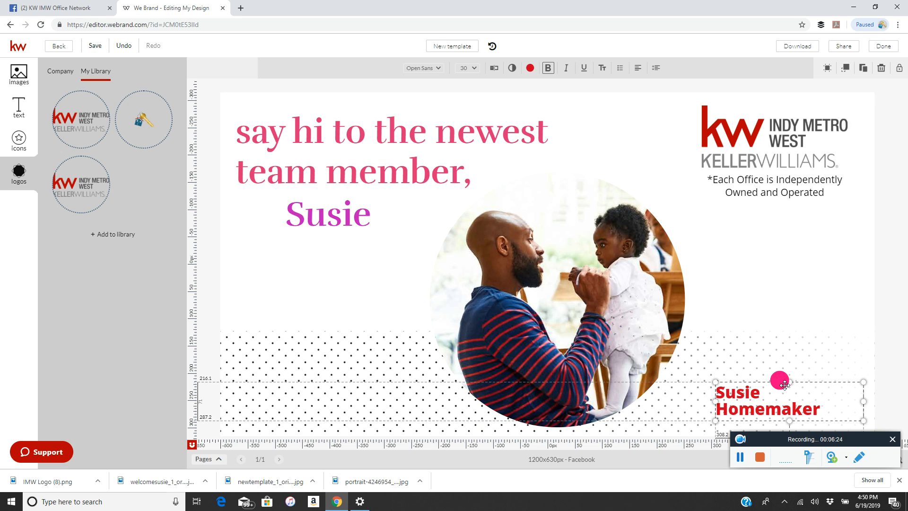
pyautogui.moveTo(784, 384); pyautogui.dragTo(782, 359)
pyautogui.moveTo(709, 375); pyautogui.dragTo(679, 374)
pyautogui.moveTo(761, 356); pyautogui.dragTo(776, 369)
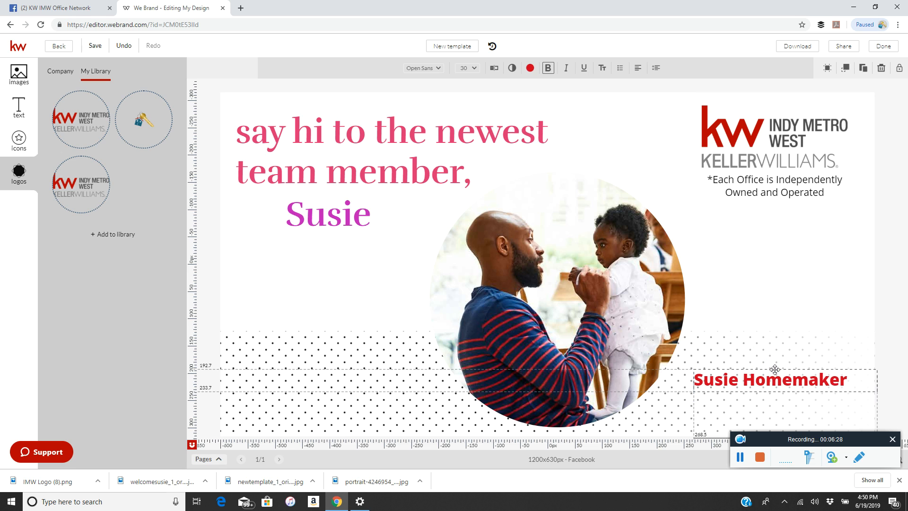
# Step: Recolor the full name with the dark teal template color and deselect its text box
pyautogui.click(530, 68)
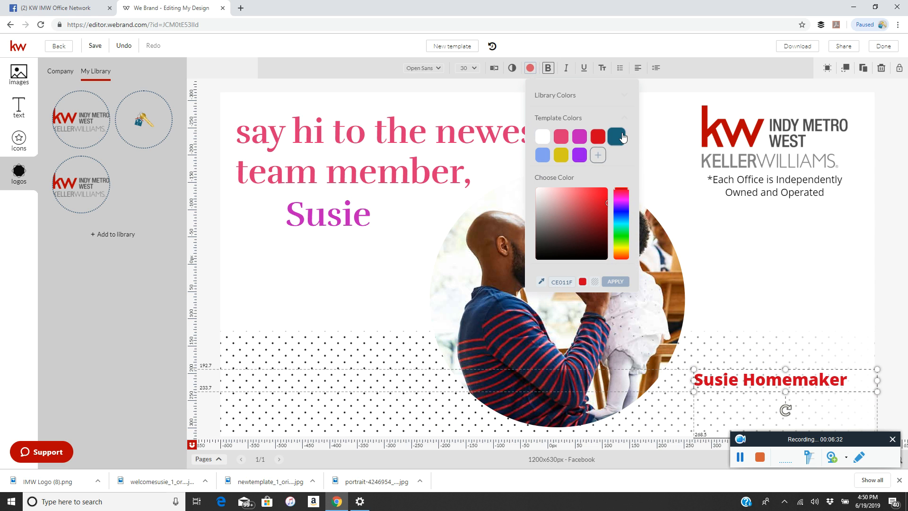
pyautogui.click(624, 137)
pyautogui.click(752, 280)
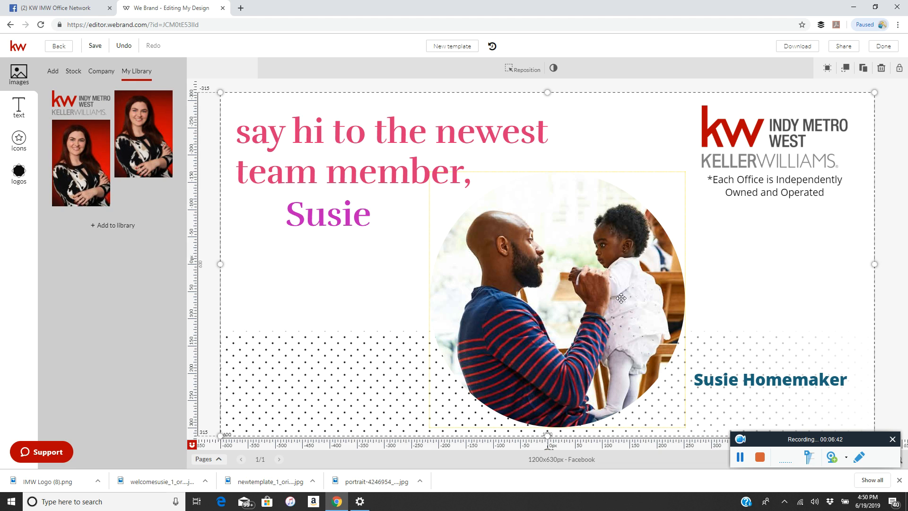
# Step: Delete the round father-and-child photo along with the circular image placeholder beneath it
pyautogui.click(571, 307)
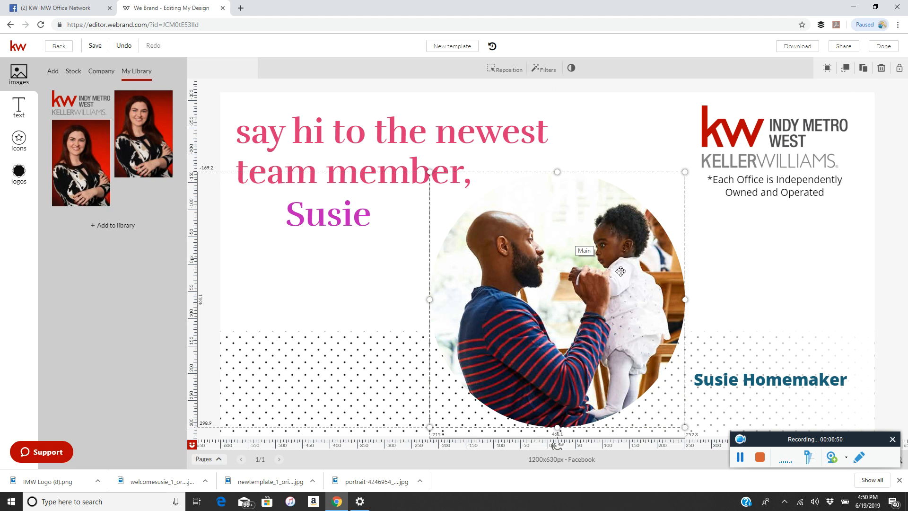
pyautogui.click(881, 69)
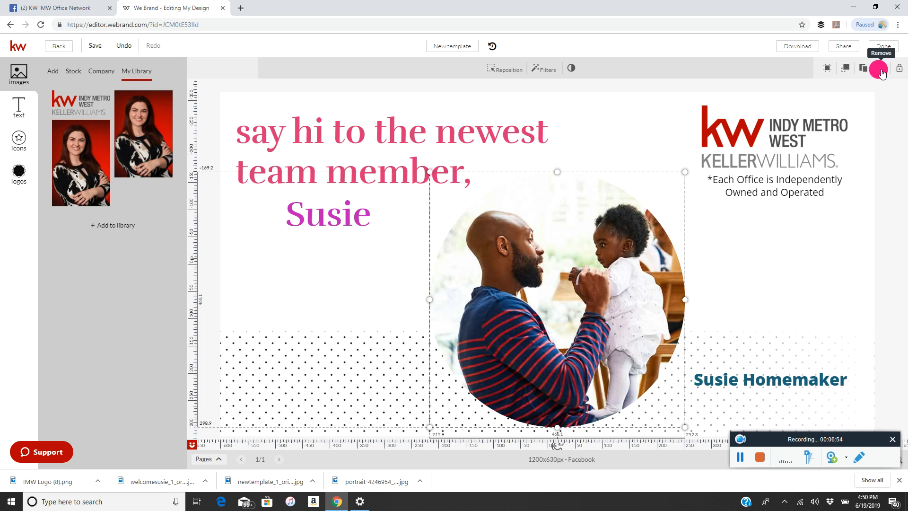
pyautogui.click(553, 416)
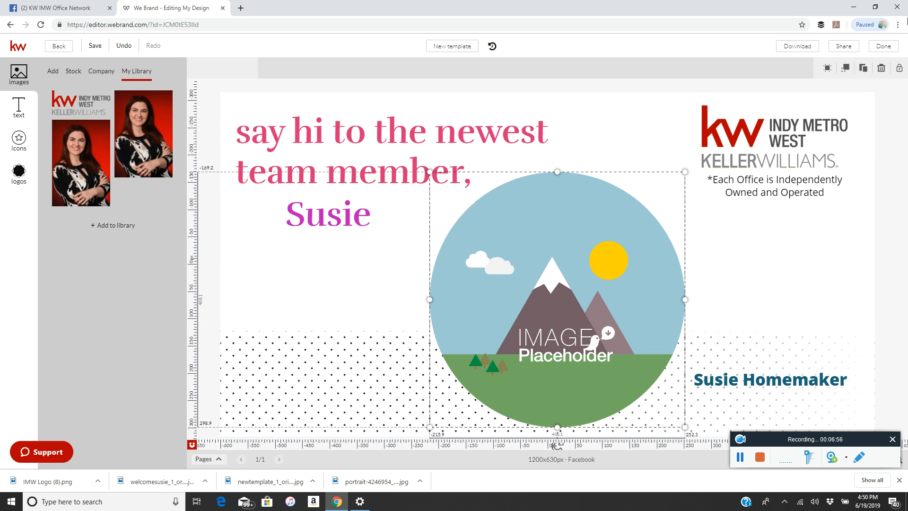
pyautogui.click(881, 70)
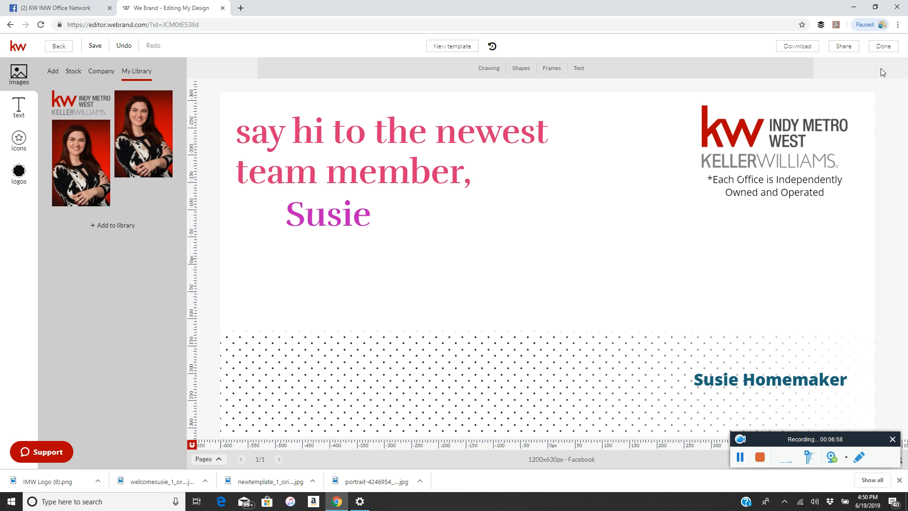
# Step: Browse the pictures in the company's KW Stock Images folder
pyautogui.click(18, 73)
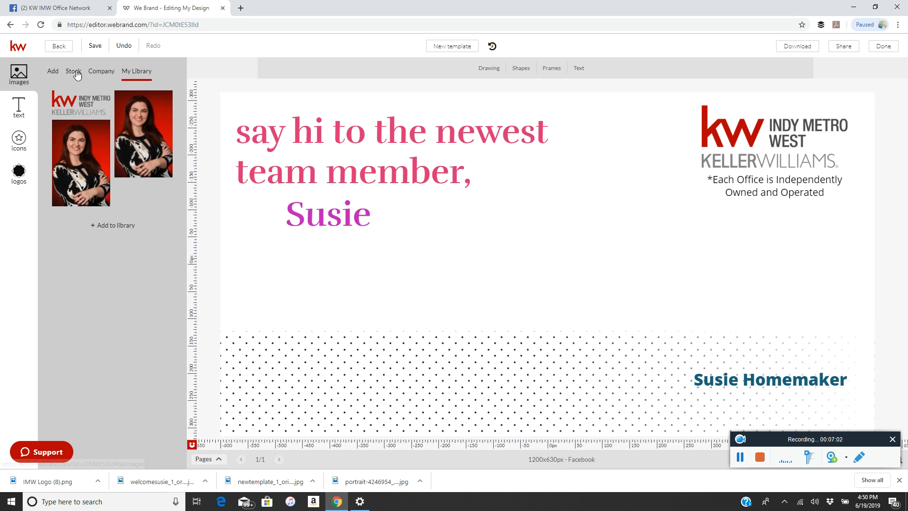
pyautogui.click(101, 73)
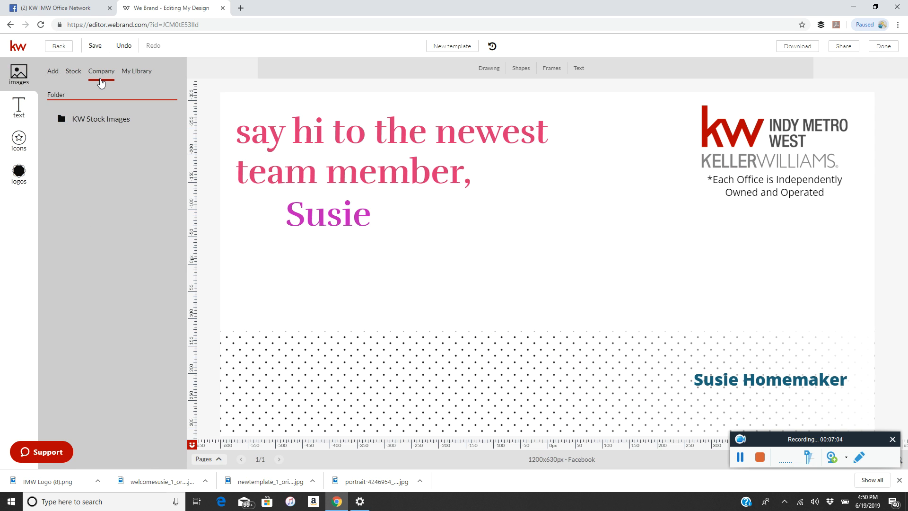
pyautogui.click(123, 119)
pyautogui.scroll(-2, 96, 322)
pyautogui.scroll(-5, 96, 322)
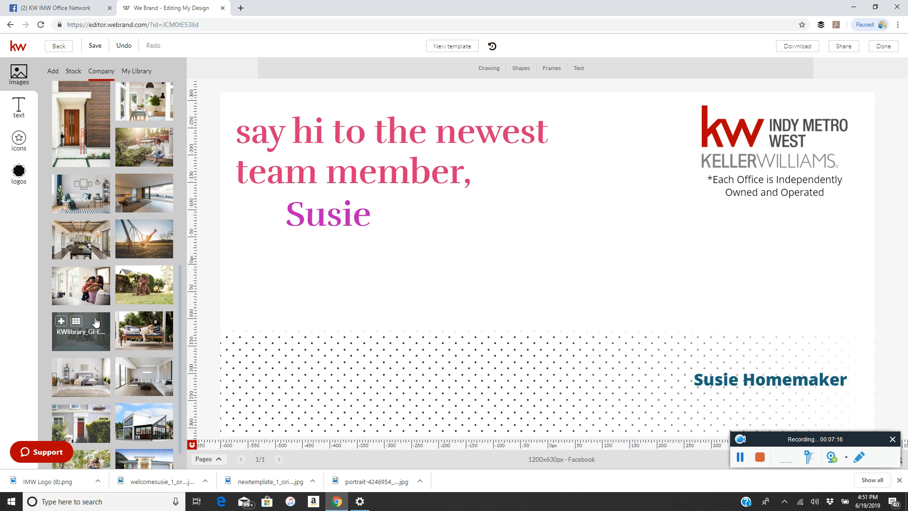
pyautogui.scroll(-1, 105, 310)
pyautogui.scroll(10, 105, 298)
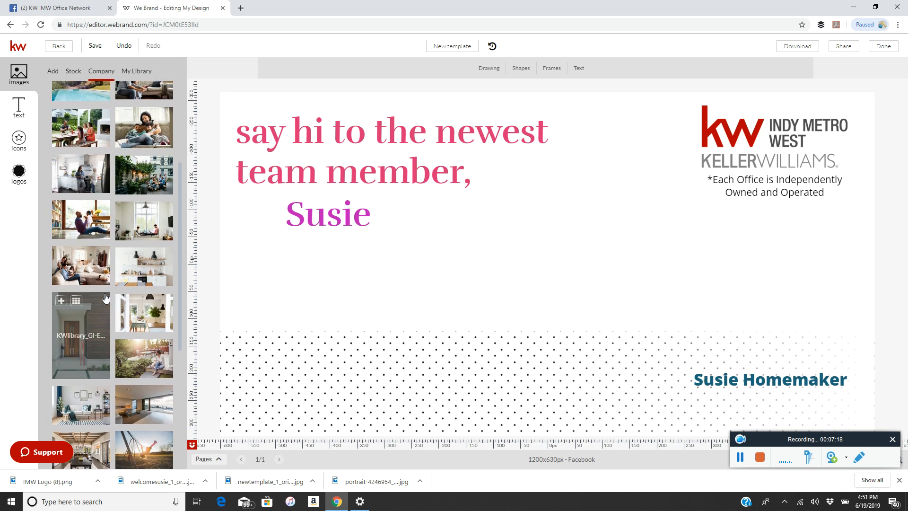
# Step: Upload the downloaded portrait-4246954_1920.jpg to the imported images and insert it into the design
pyautogui.click(54, 72)
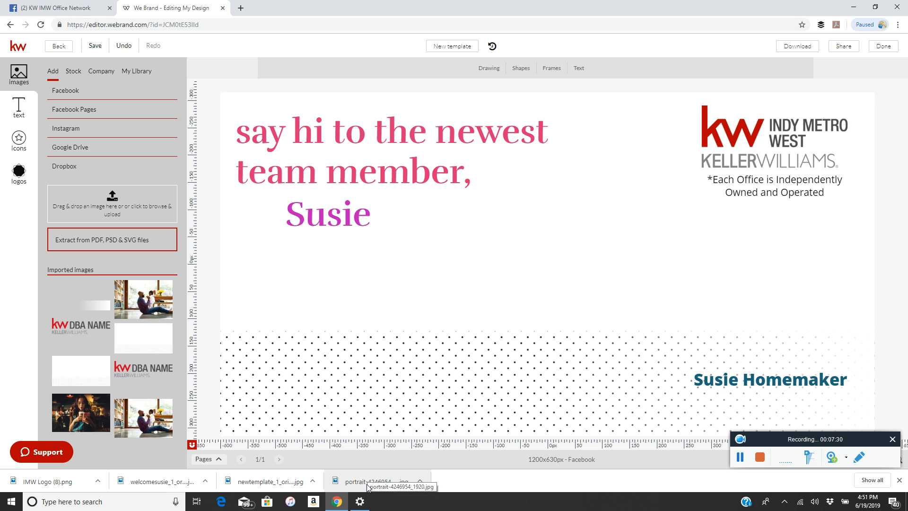
pyautogui.moveTo(367, 486); pyautogui.dragTo(109, 200)
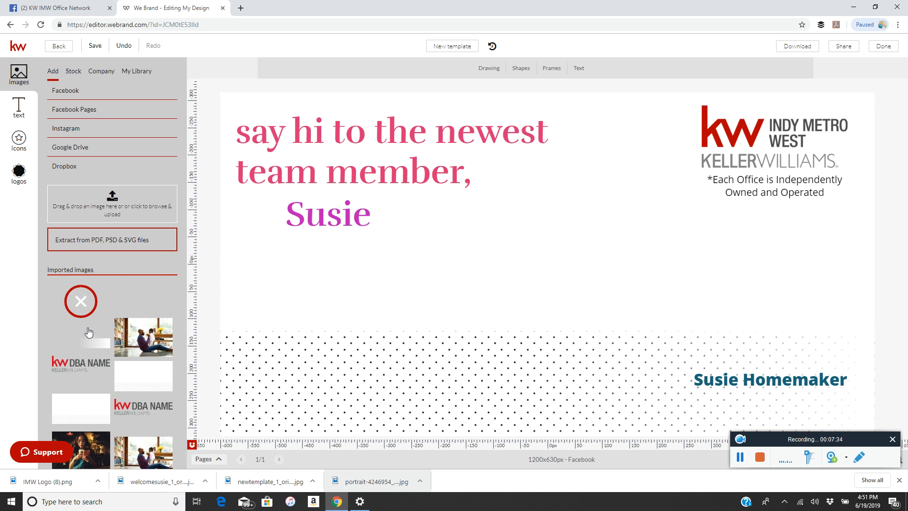
pyautogui.moveTo(93, 315)
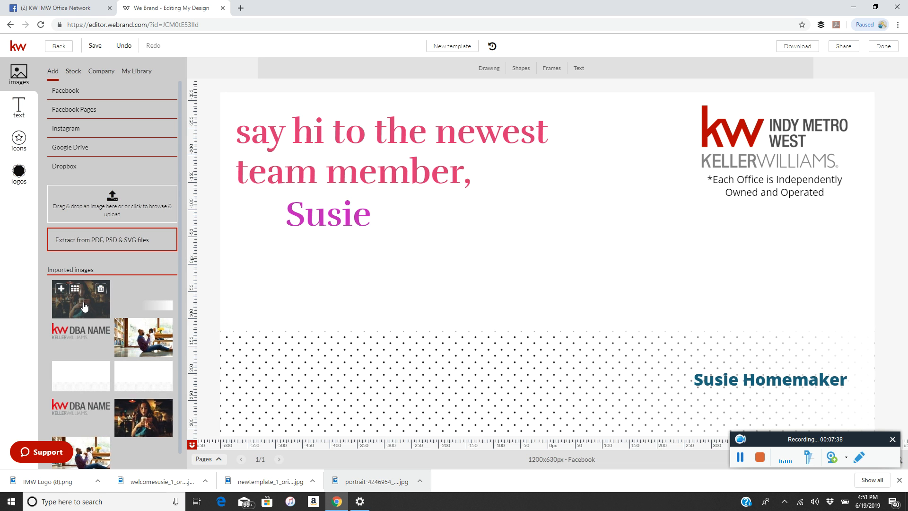
pyautogui.click(85, 306)
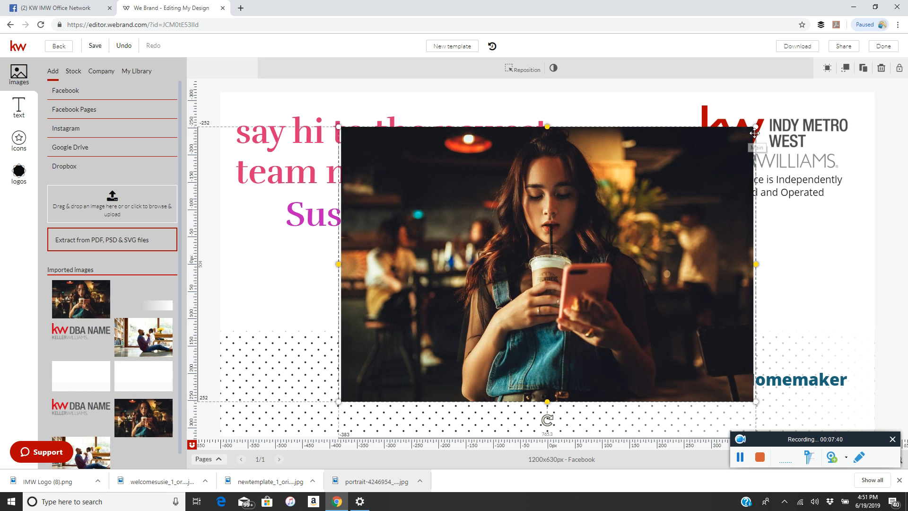
# Step: Shrink the portrait photo below the headline and trim both sides so it is about 419 px wide and 347 px high
pyautogui.moveTo(756, 128); pyautogui.dragTo(644, 269)
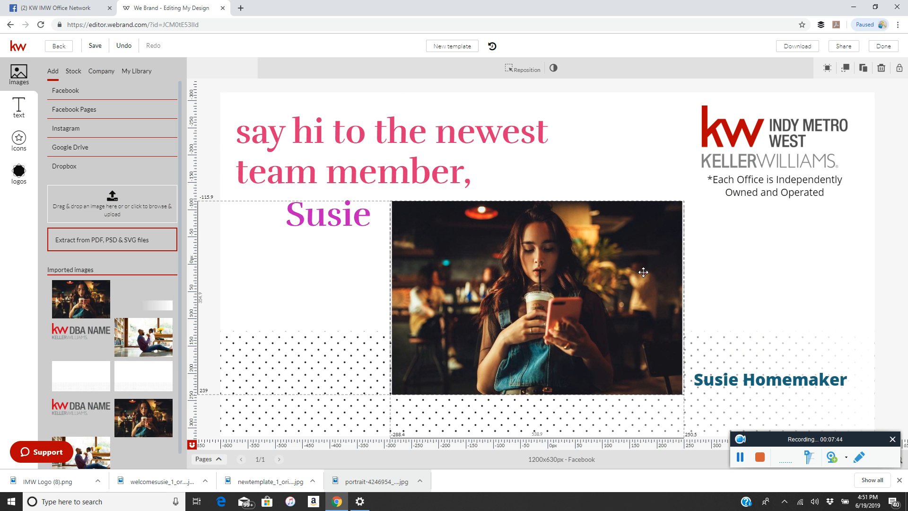
pyautogui.moveTo(690, 202)
pyautogui.mouseDown()
pyautogui.moveTo(676, 197)
pyautogui.moveTo(679, 206)
pyautogui.mouseUp()
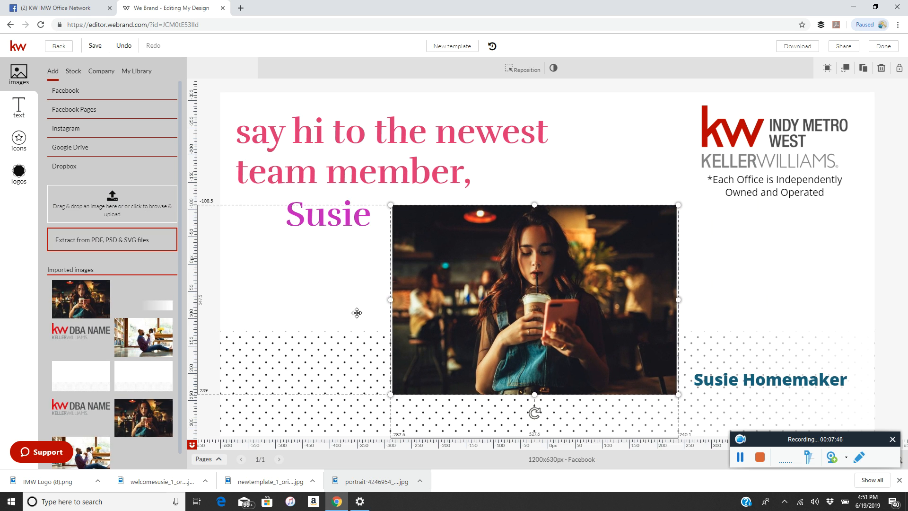
pyautogui.moveTo(395, 298); pyautogui.dragTo(429, 299)
pyautogui.moveTo(680, 300); pyautogui.dragTo(660, 300)
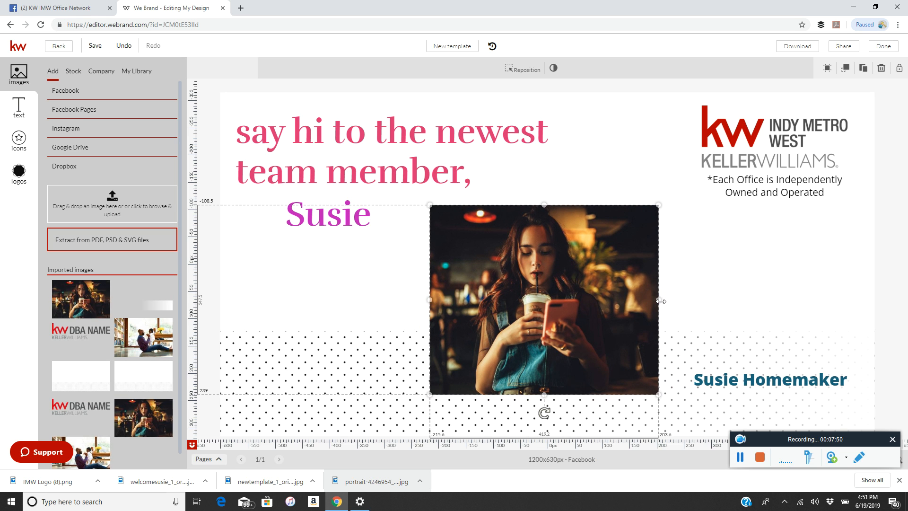
pyautogui.click(665, 148)
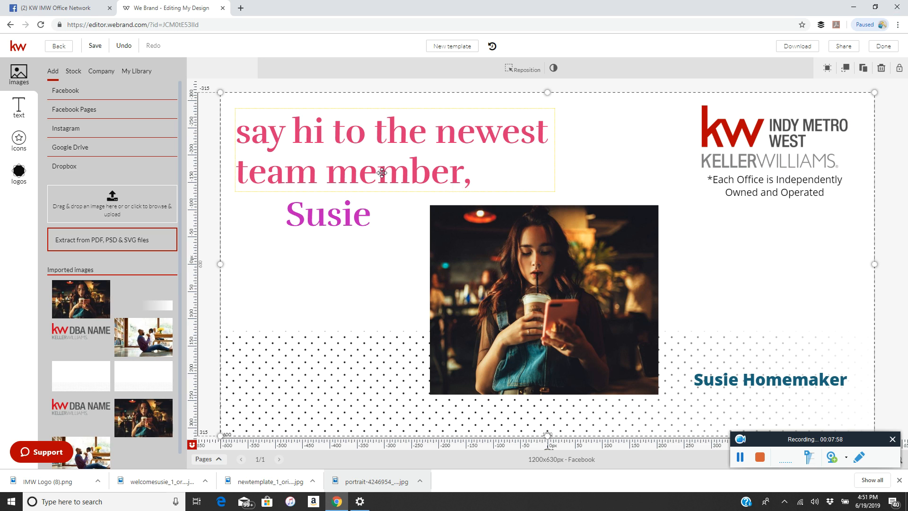
# Step: Search the stock icons for coffee and insert the steaming cup on an orange saucer
pyautogui.click(21, 141)
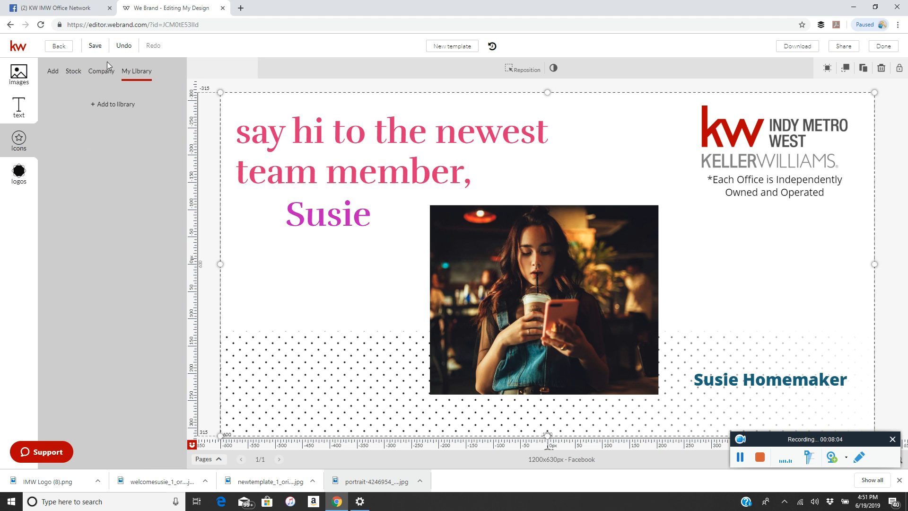
pyautogui.click(76, 75)
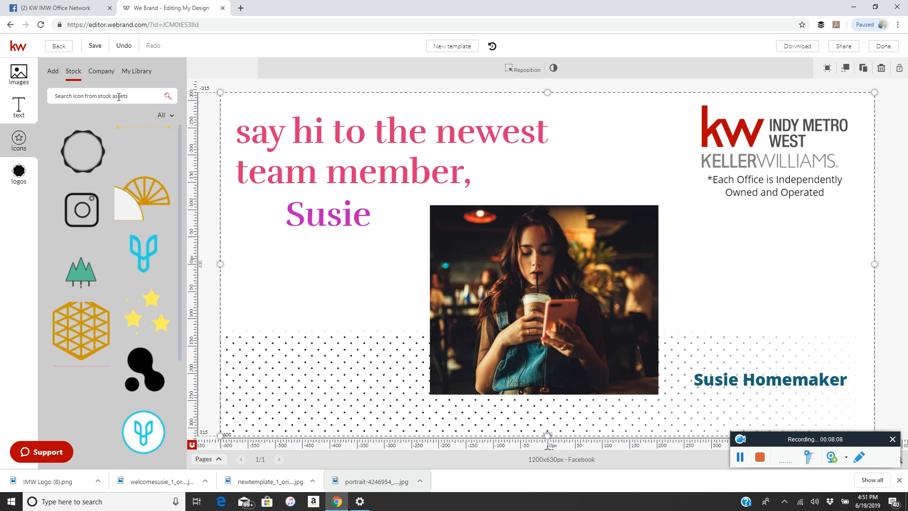
pyautogui.click(133, 101)
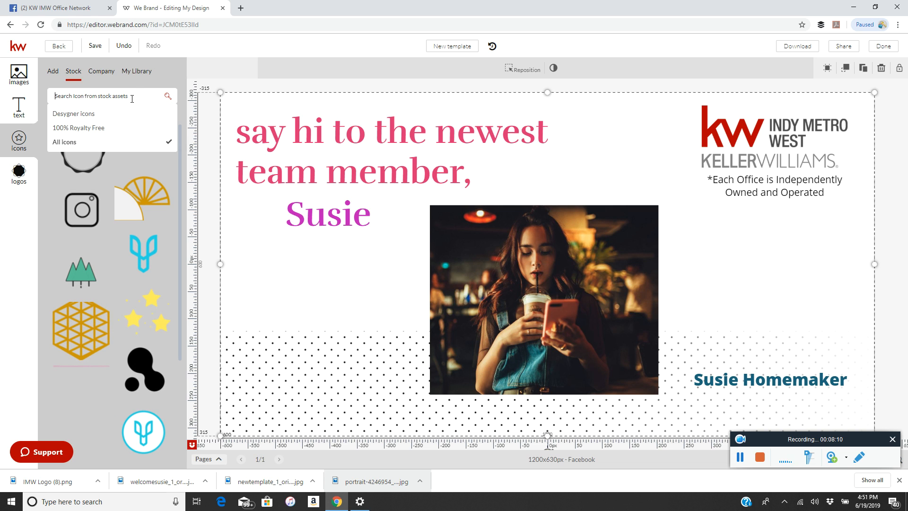
pyautogui.write('coffee')
pyautogui.press('Return')
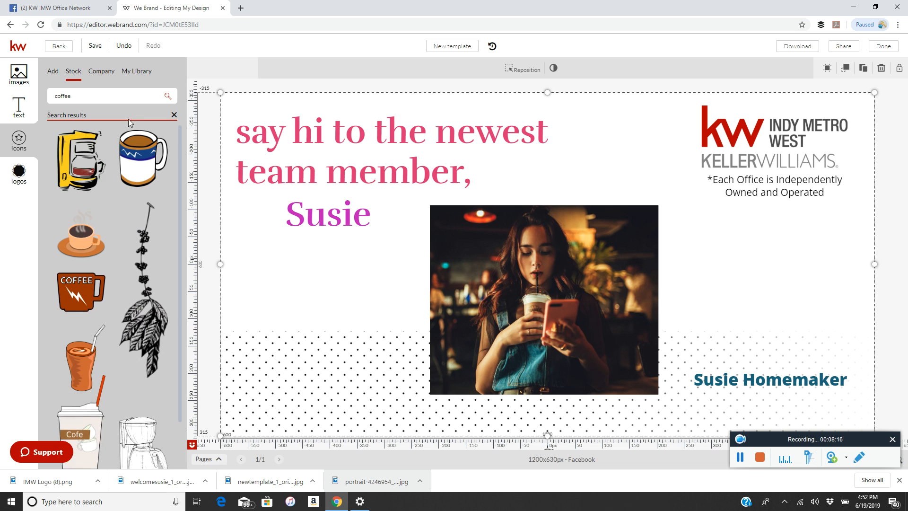
pyautogui.scroll(-3, 68, 262)
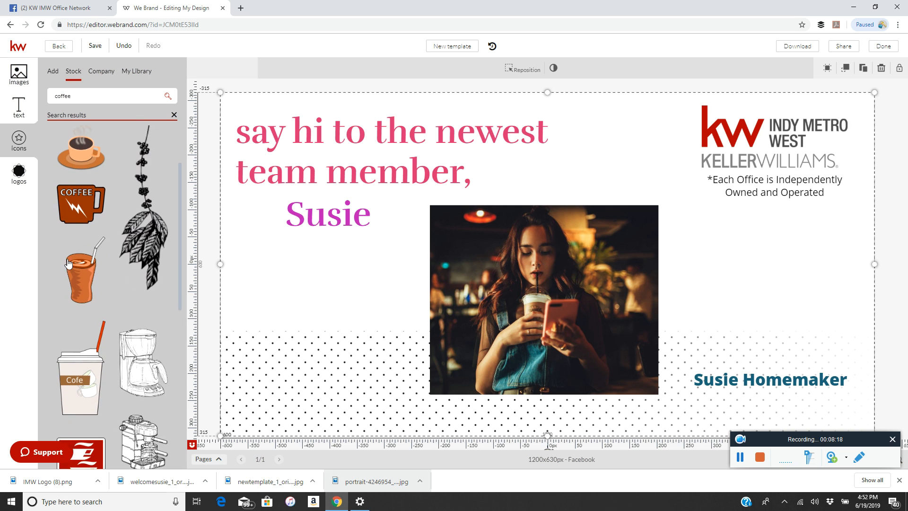
pyautogui.scroll(3, 69, 263)
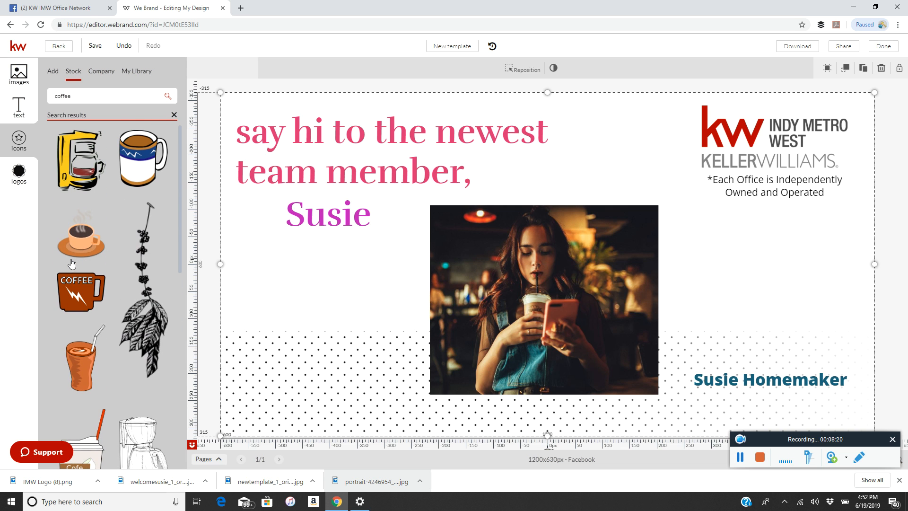
pyautogui.click(90, 237)
# Step: Move the coffee cup icon below the office disclaimer and scale it down to about 267 px high
pyautogui.moveTo(865, 259); pyautogui.dragTo(690, 287)
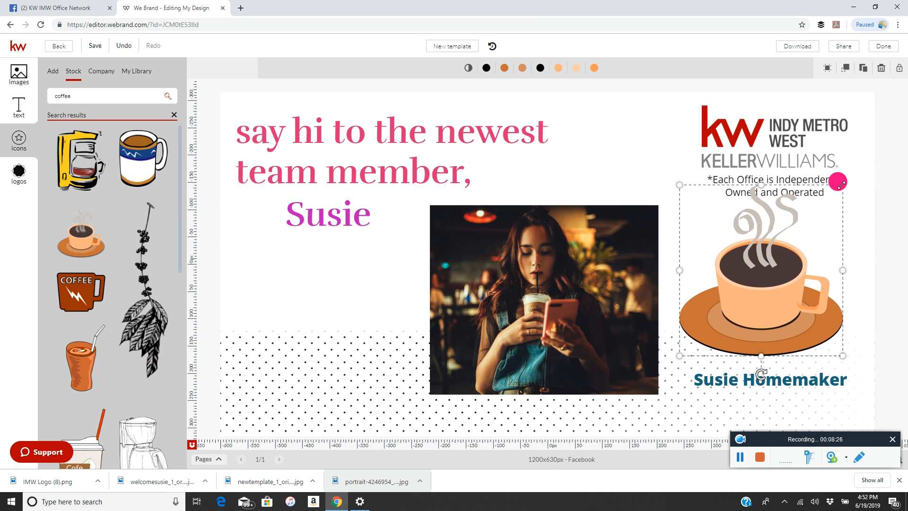
pyautogui.moveTo(839, 183); pyautogui.dragTo(810, 213)
pyautogui.moveTo(786, 263); pyautogui.dragTo(798, 270)
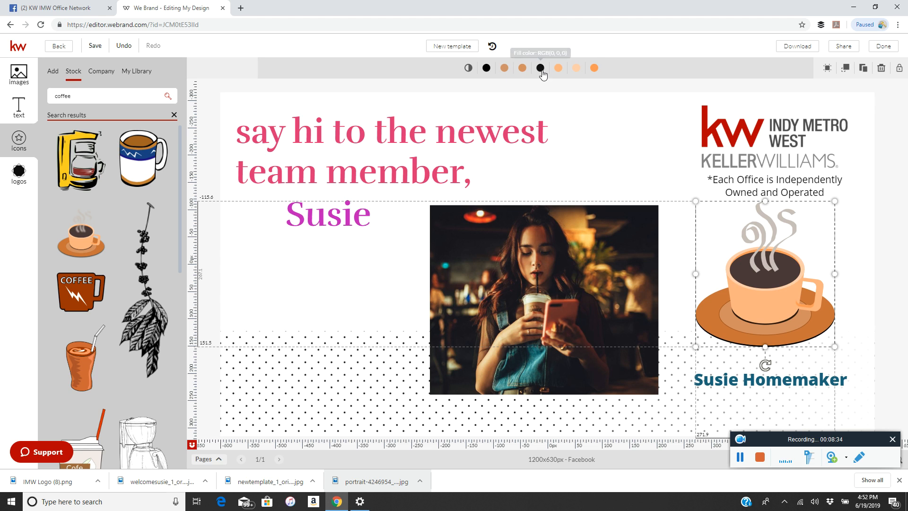
# Step: Recolor the coffee cup's inner rim with the magenta template color and its body with the pink one
pyautogui.click(594, 70)
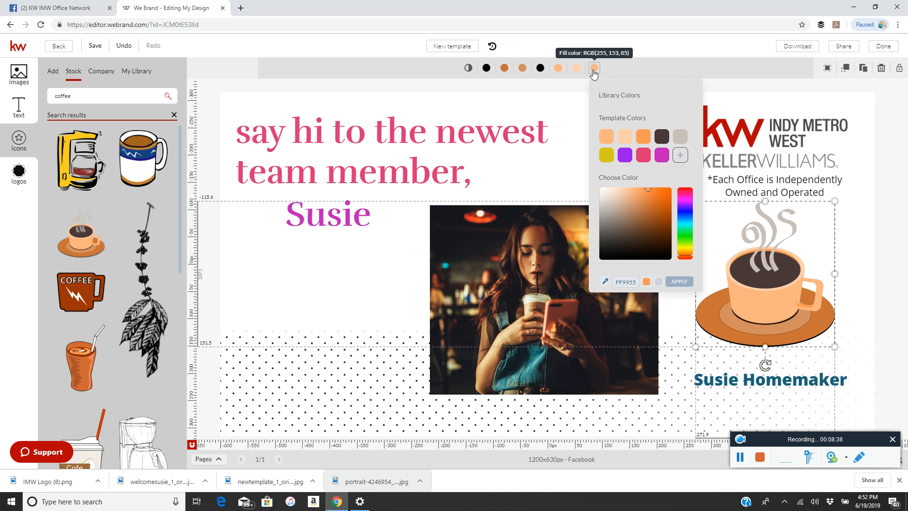
pyautogui.click(661, 154)
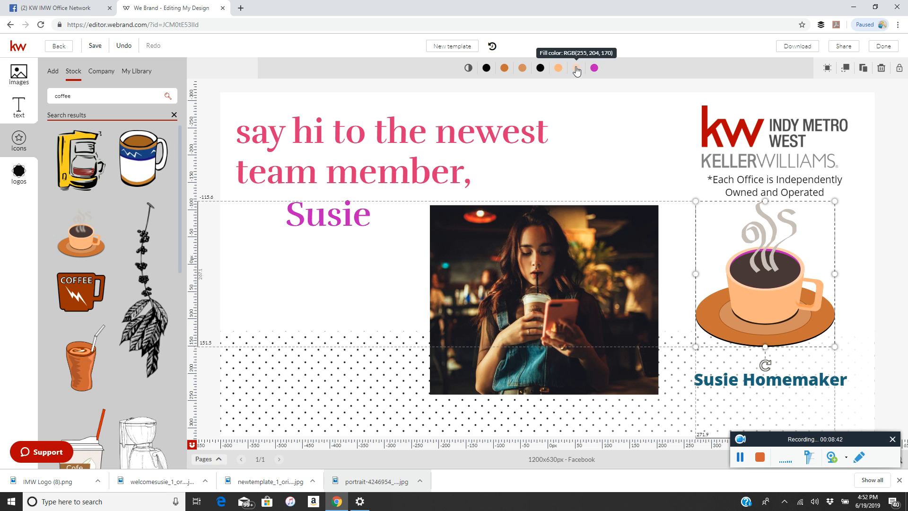
pyautogui.click(558, 69)
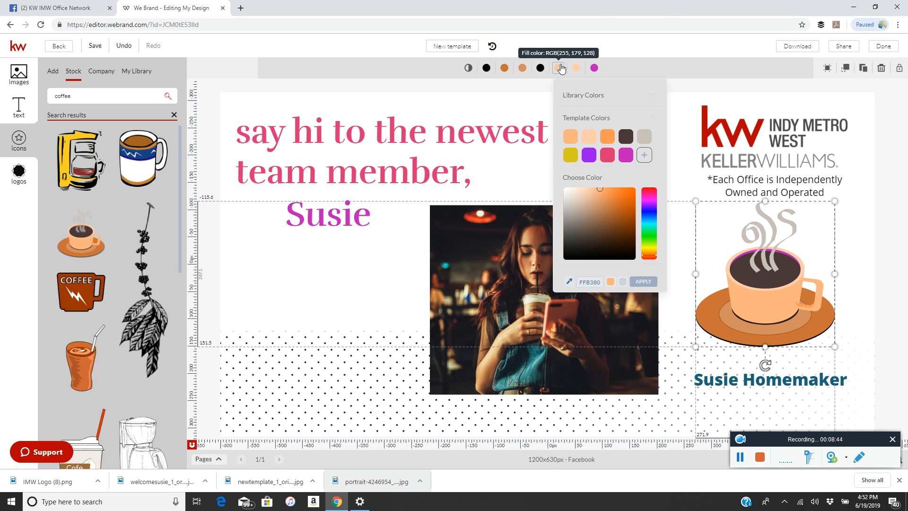
pyautogui.click(607, 155)
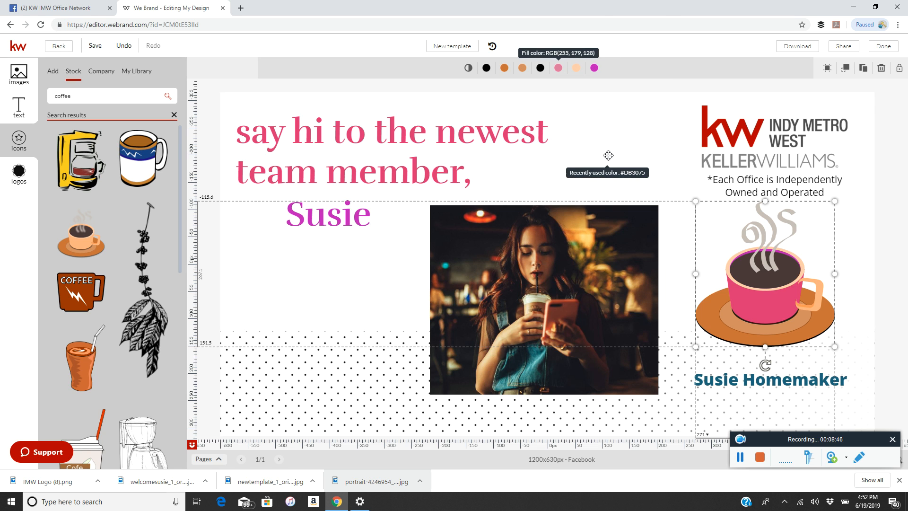
# Step: Recolor the outer ring of the coffee cup's saucer with a custom bright blue
pyautogui.click(504, 68)
pyautogui.click(595, 222)
pyautogui.moveTo(561, 203); pyautogui.dragTo(576, 195)
pyautogui.click(598, 284)
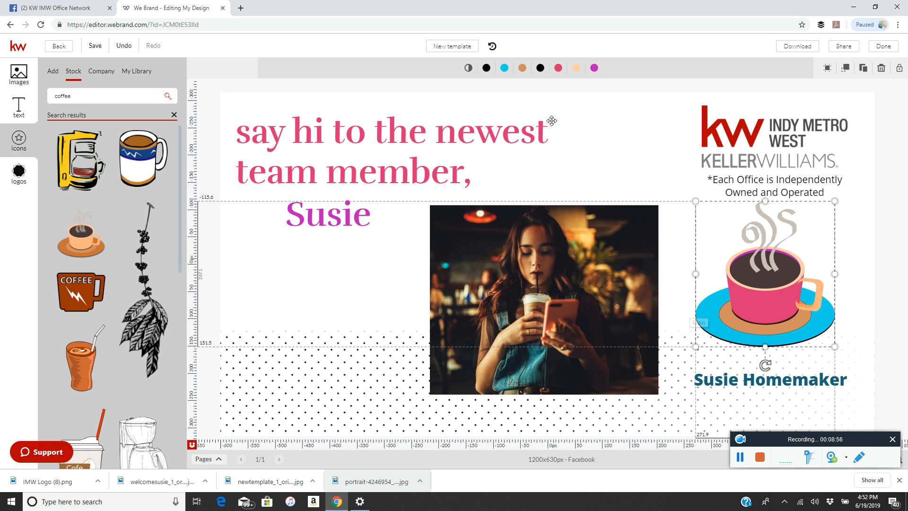
# Step: Recolor the inner ring of the saucer with a custom yellow
pyautogui.click(522, 67)
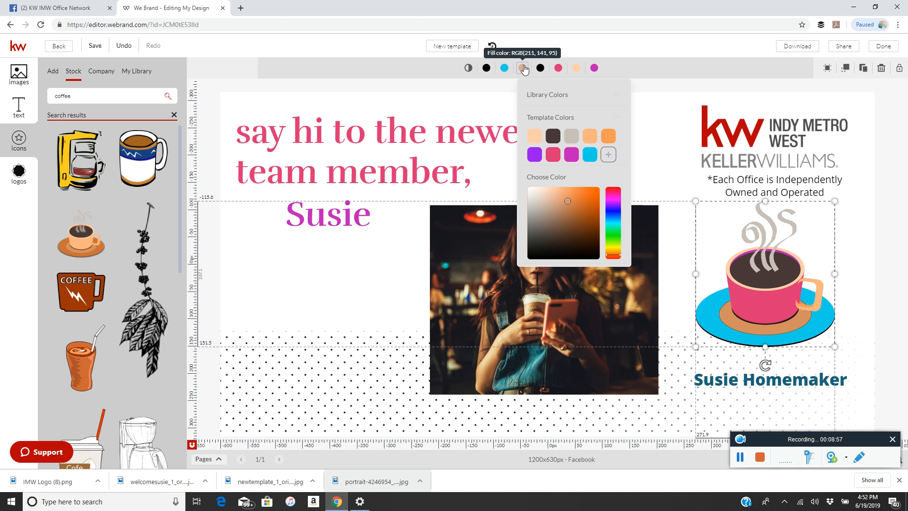
pyautogui.click(612, 248)
pyautogui.moveTo(570, 201); pyautogui.dragTo(591, 197)
pyautogui.click(609, 283)
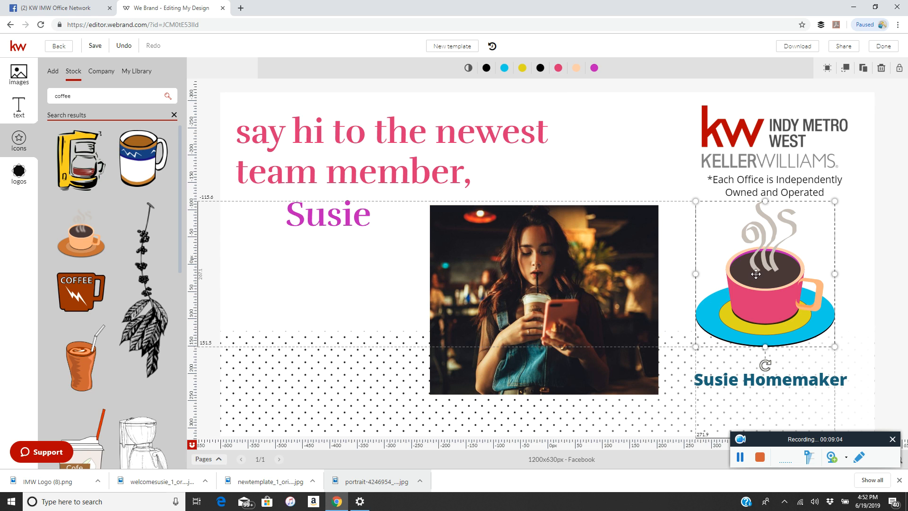
# Step: Shift the coffee cup slightly and center the full name beneath the portrait photo
pyautogui.moveTo(779, 271)
pyautogui.mouseDown()
pyautogui.moveTo(769, 265)
pyautogui.moveTo(774, 287)
pyautogui.moveTo(773, 272)
pyautogui.mouseUp()
pyautogui.moveTo(766, 375); pyautogui.dragTo(533, 408)
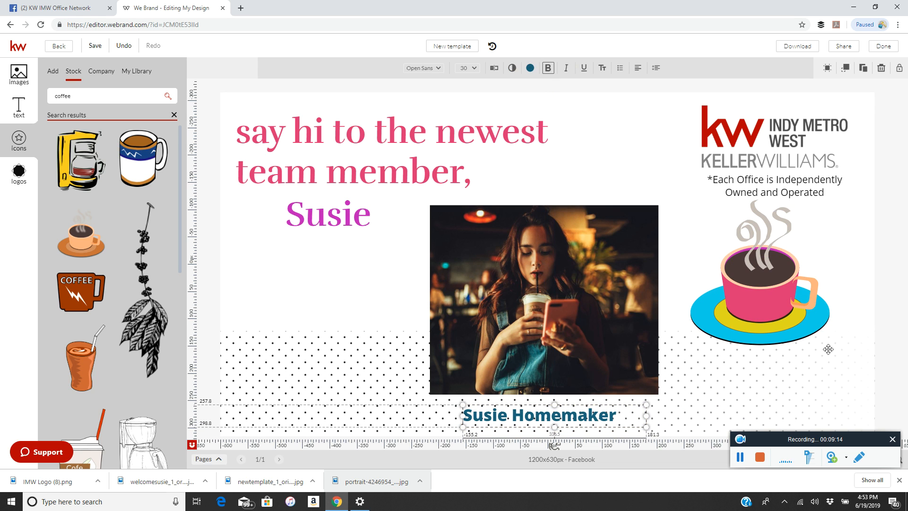
pyautogui.click(787, 368)
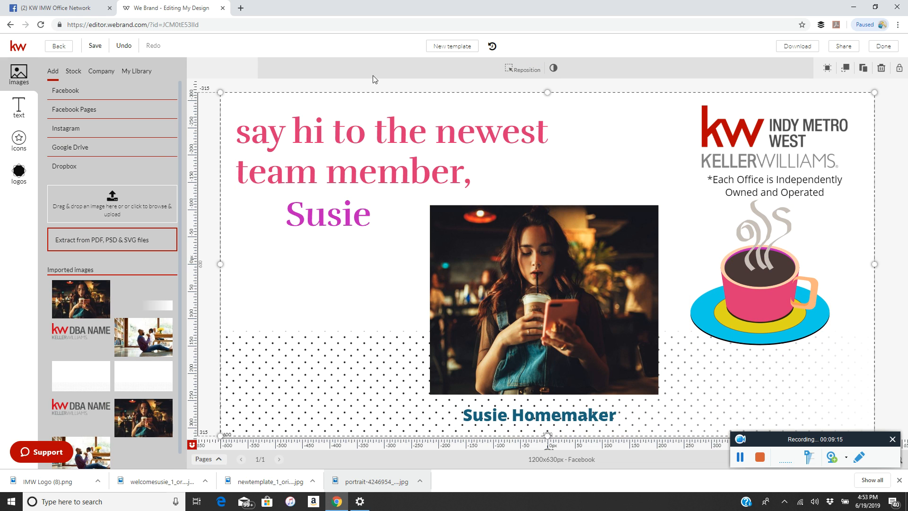
# Step: Add a body text element and place it beneath the coffee cup
pyautogui.click(17, 105)
pyautogui.click(52, 71)
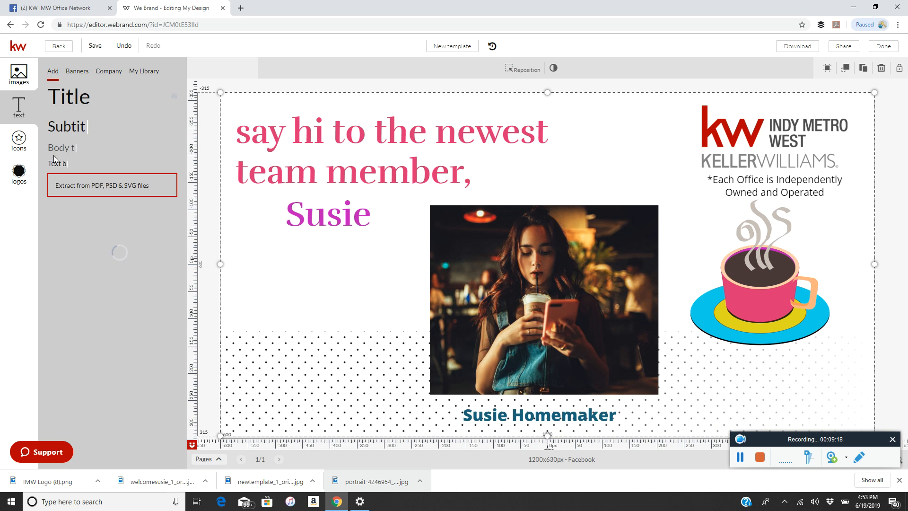
pyautogui.click(69, 147)
pyautogui.moveTo(544, 265); pyautogui.dragTo(760, 366)
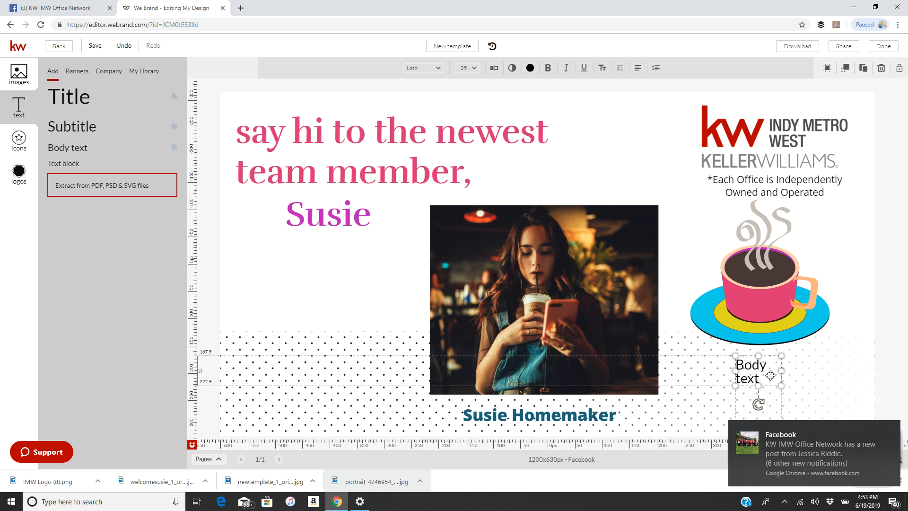
# Step: Replace the new body text with "Favorite Drink: Vanilla Latte"
pyautogui.doubleClick(745, 368)
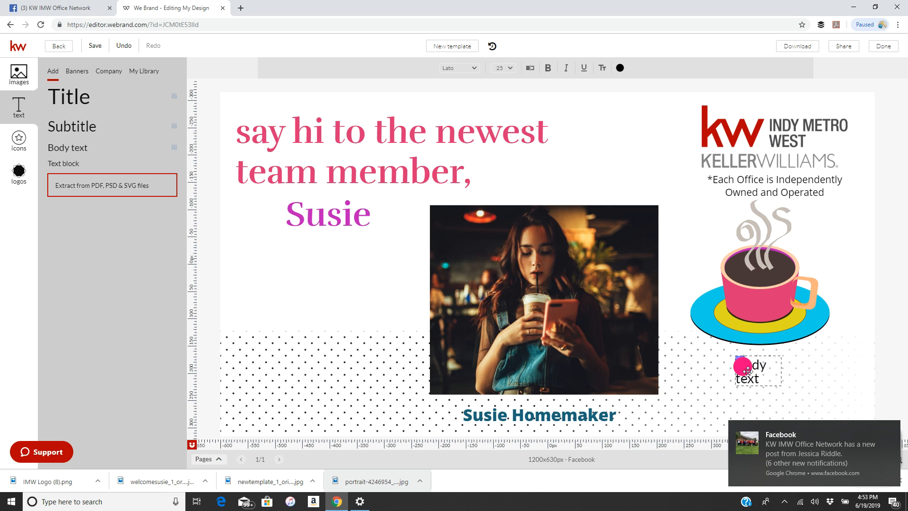
pyautogui.moveTo(747, 371); pyautogui.dragTo(772, 384)
pyautogui.write('F')
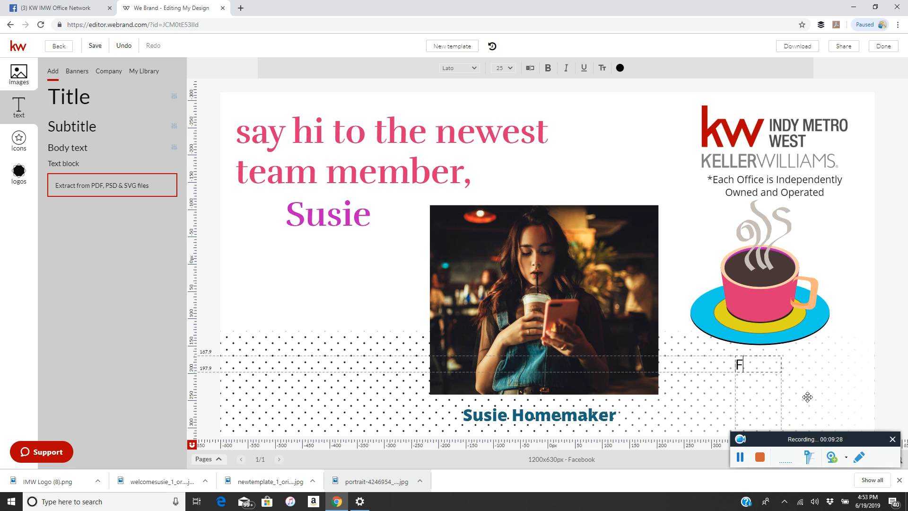
pyautogui.write('avorite')
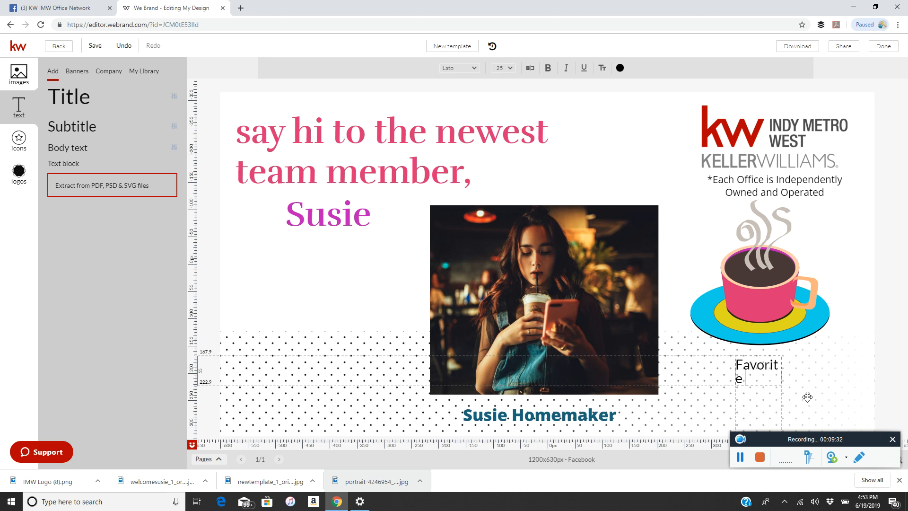
pyautogui.write(' Drink:')
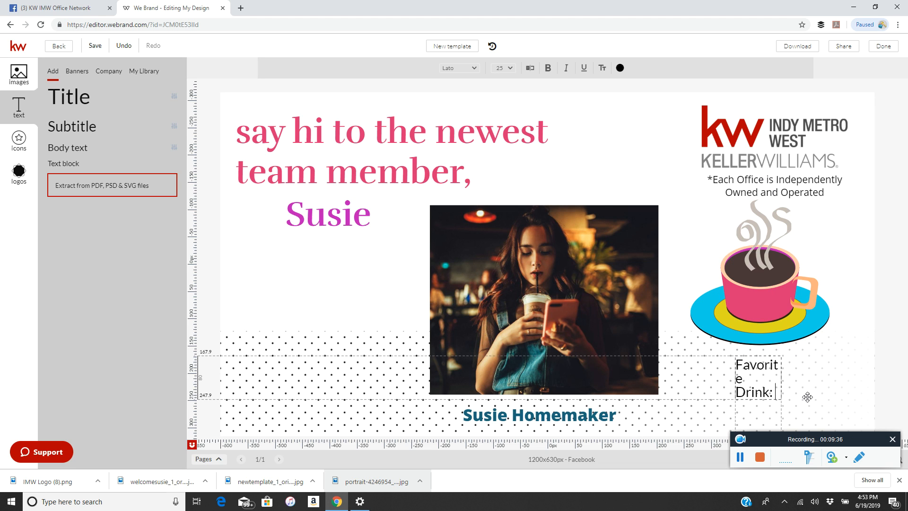
pyautogui.write(' Vanilla Latte')
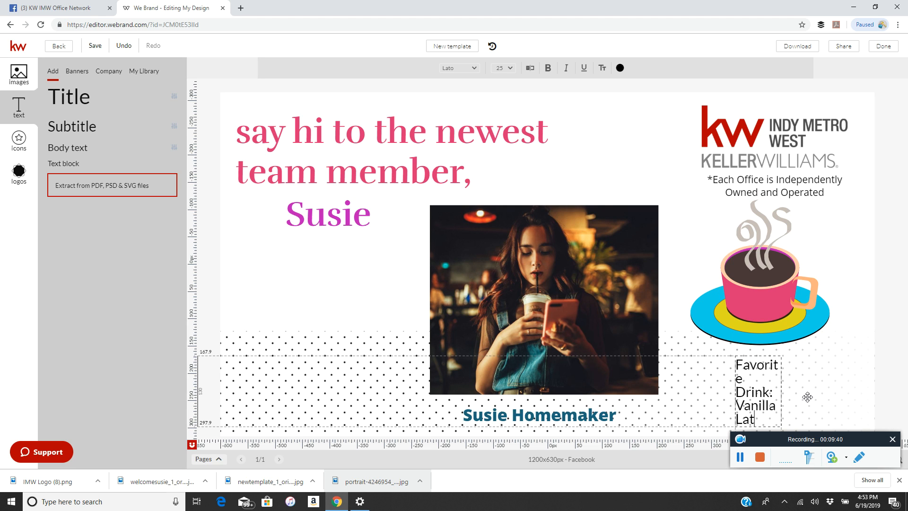
# Step: Widen the favorite drink text box so it wraps onto two lines and align it under the coffee cup
pyautogui.click(779, 391)
pyautogui.moveTo(780, 391); pyautogui.dragTo(860, 385)
pyautogui.moveTo(810, 370); pyautogui.dragTo(777, 372)
# Step: Delete the word "Vanilla" from the favorite drink text and enter it again
pyautogui.click(751, 371)
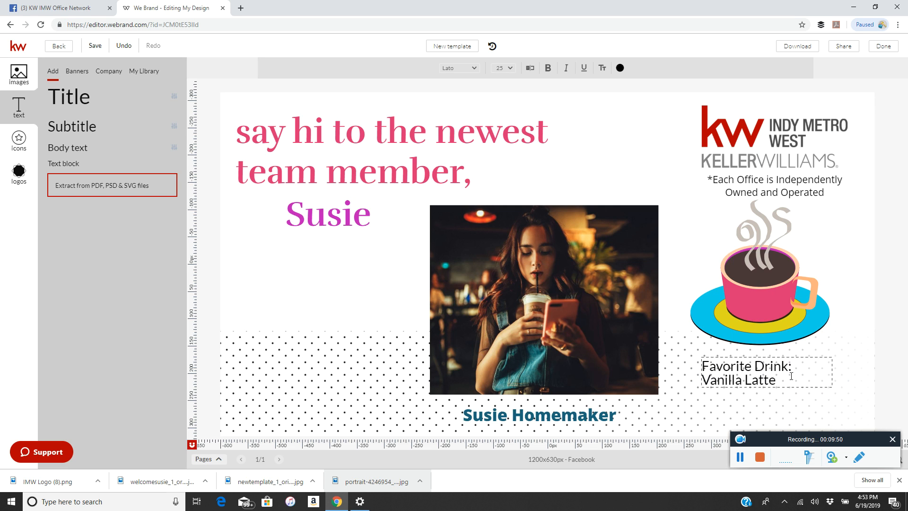
pyautogui.click(705, 383)
pyautogui.moveTo(704, 380); pyautogui.dragTo(745, 380)
pyautogui.press('BackSpace')
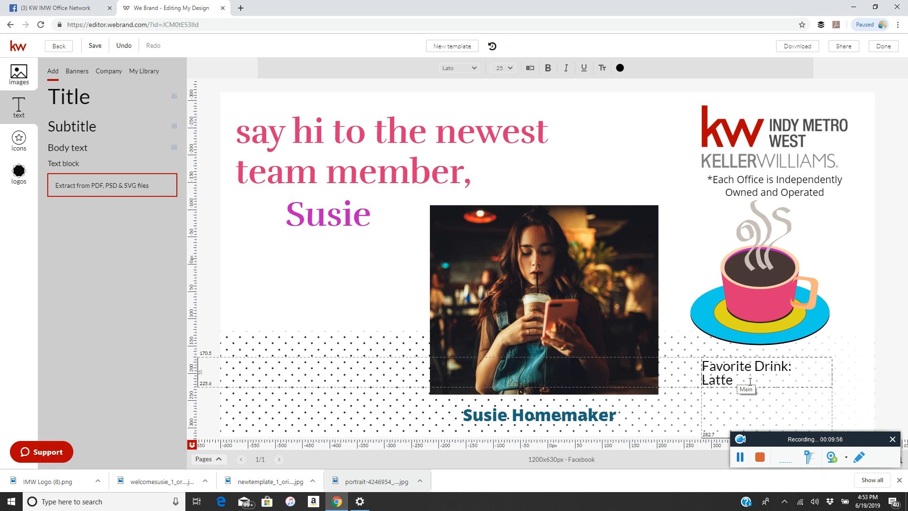
pyautogui.write('Vanilla')
pyautogui.click(794, 376)
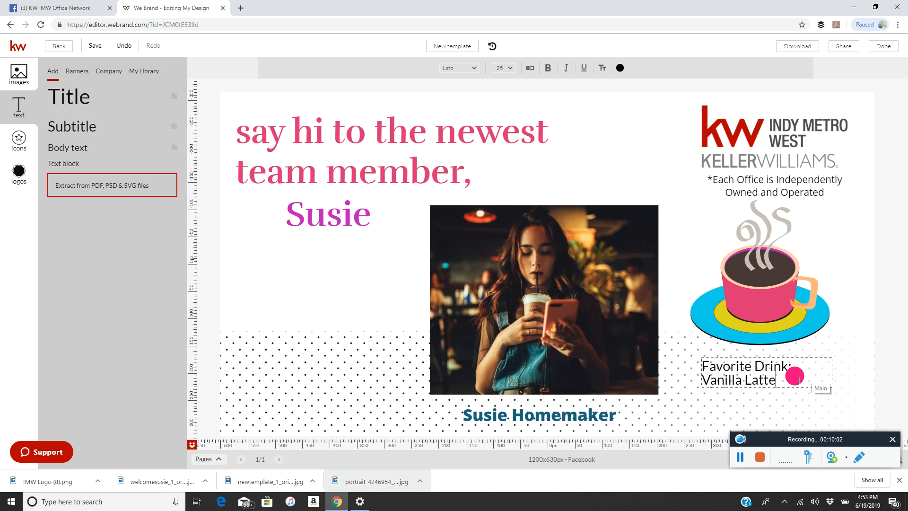
# Step: Make the favorite drink text bold, widen its box and reposition it beneath the coffee cup
pyautogui.click(547, 67)
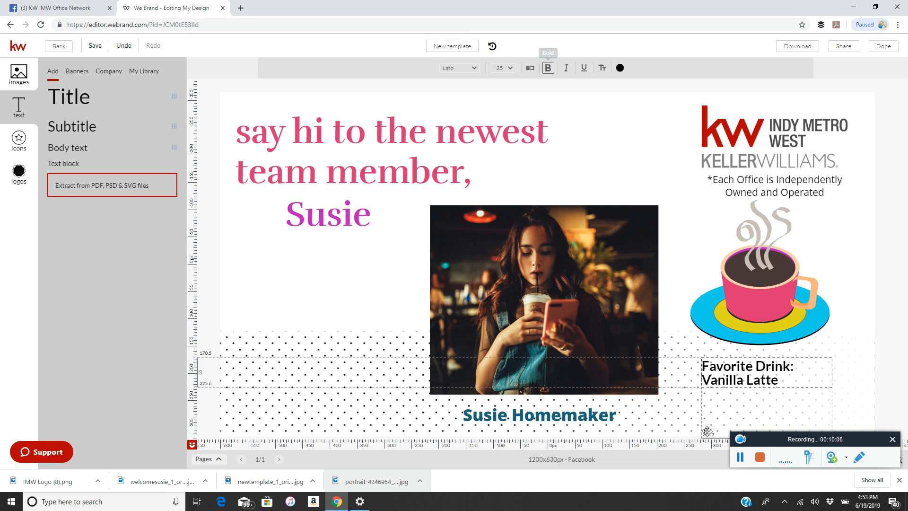
pyautogui.moveTo(701, 374); pyautogui.dragTo(653, 364)
pyautogui.moveTo(757, 361); pyautogui.dragTo(793, 363)
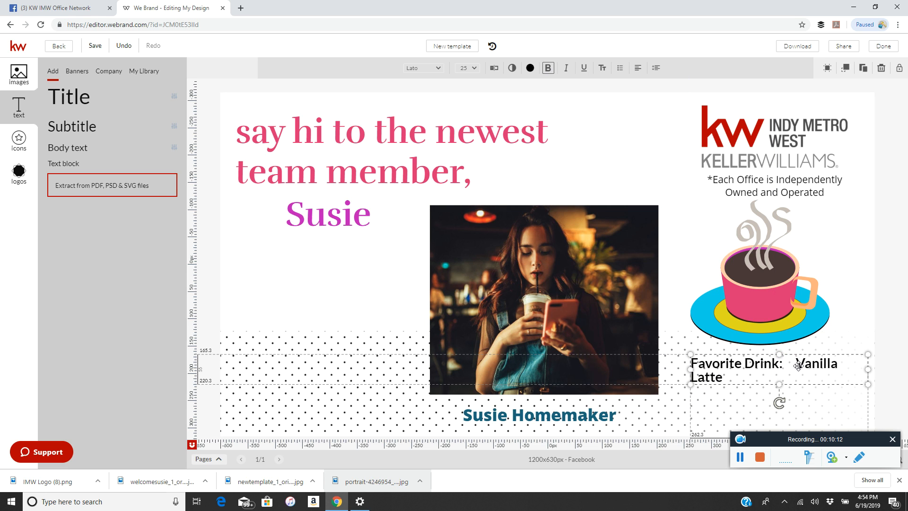
# Step: Remove the extra spaces before "Vanilla" so the favorite drink text fits on one line
pyautogui.doubleClick(798, 365)
pyautogui.click(798, 363)
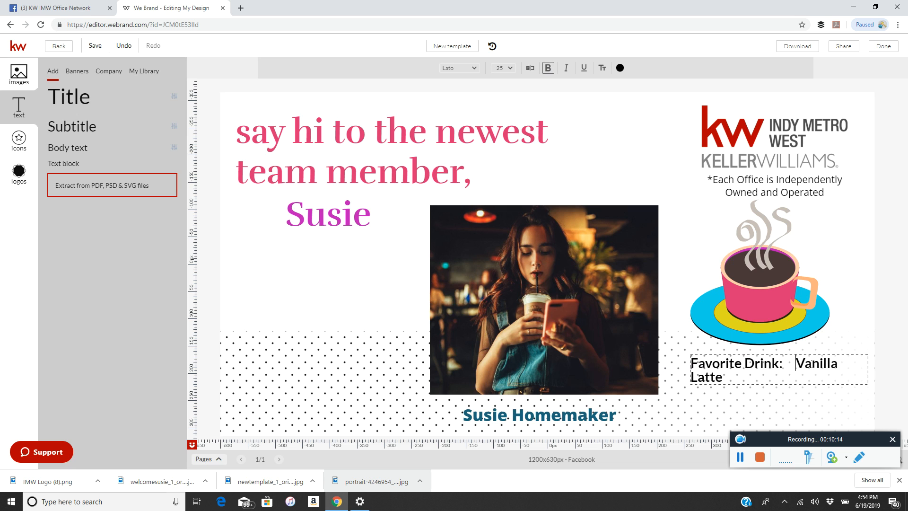
pyautogui.press('BackSpace')
pyautogui.press('BackSpace')
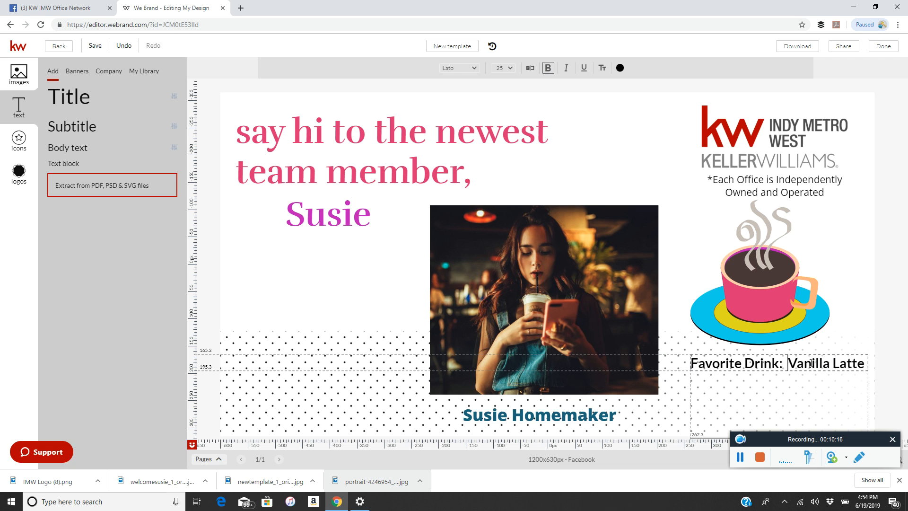
# Step: Reposition the favorite drink text so it sits centered beneath the coffee cup
pyautogui.click(778, 348)
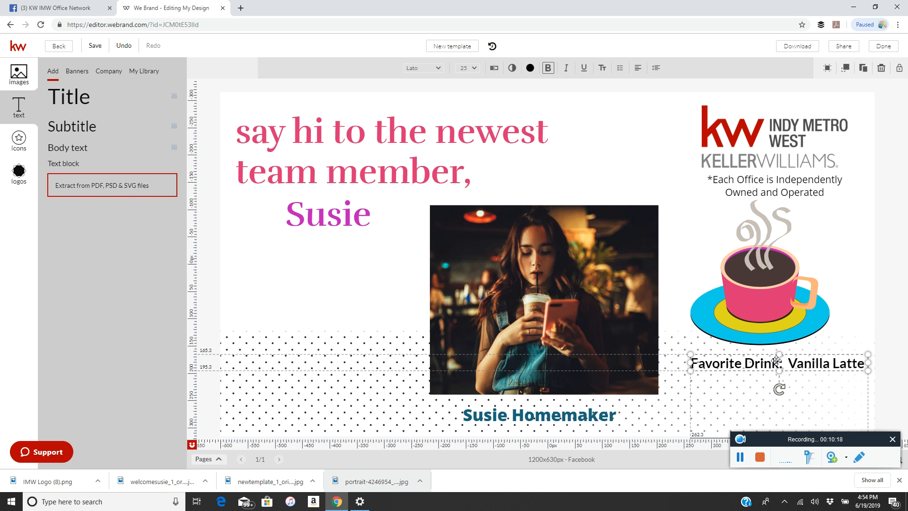
pyautogui.click(775, 347)
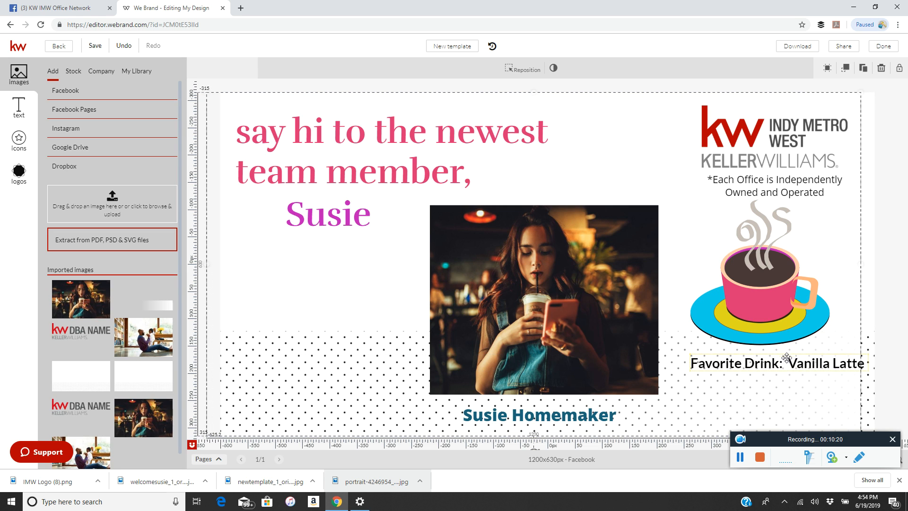
pyautogui.moveTo(820, 360)
pyautogui.mouseDown()
pyautogui.moveTo(806, 361)
pyautogui.moveTo(821, 364)
pyautogui.mouseUp()
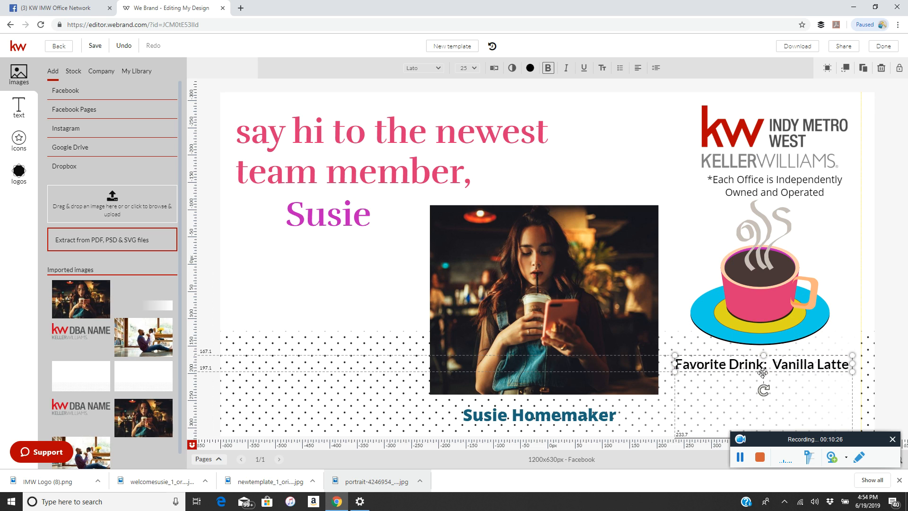
# Step: Recolor the favorite drink text with the recently used purple #BF1AB9 and deselect it
pyautogui.click(530, 67)
pyautogui.click(566, 155)
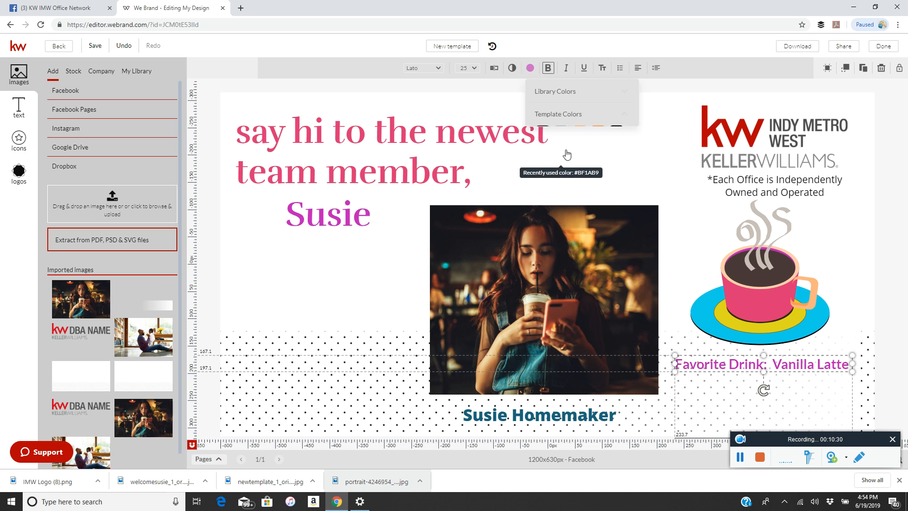
pyautogui.click(331, 297)
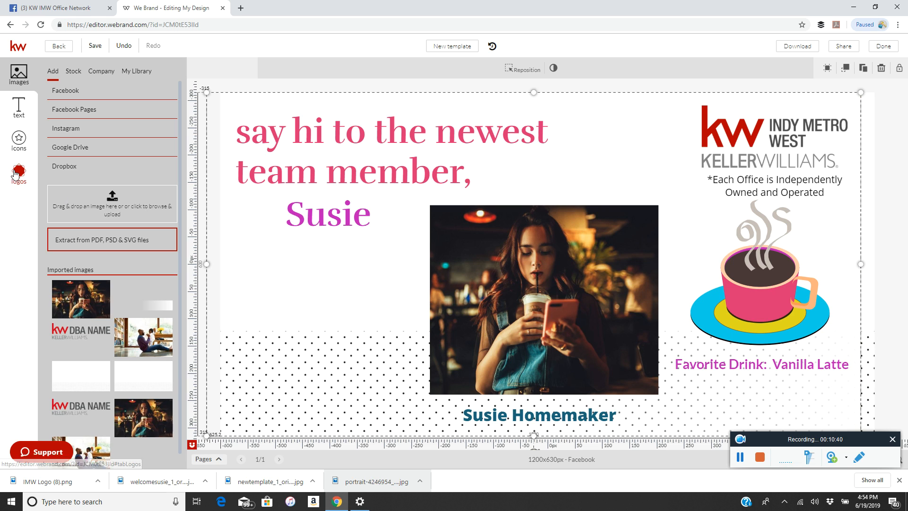
# Step: Clear the coffee icon search, search the stock icons for "badge" and look through the results
pyautogui.click(16, 140)
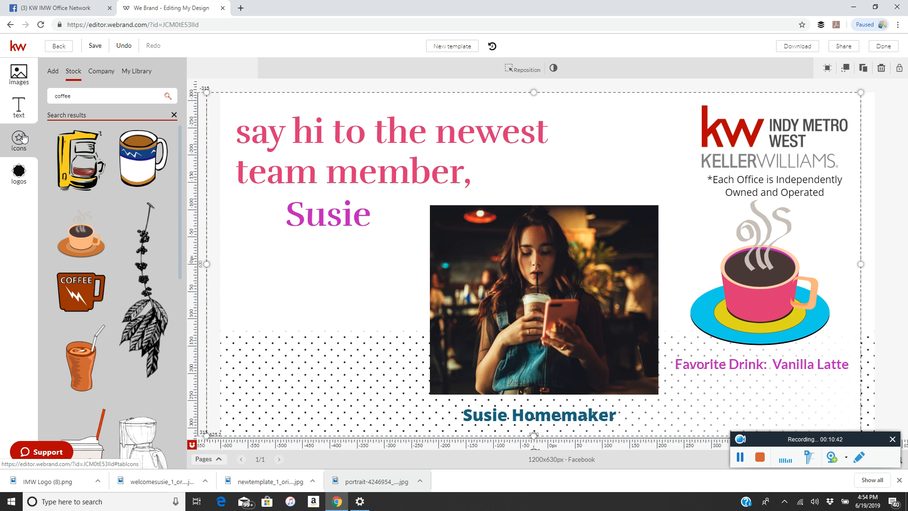
pyautogui.click(101, 97)
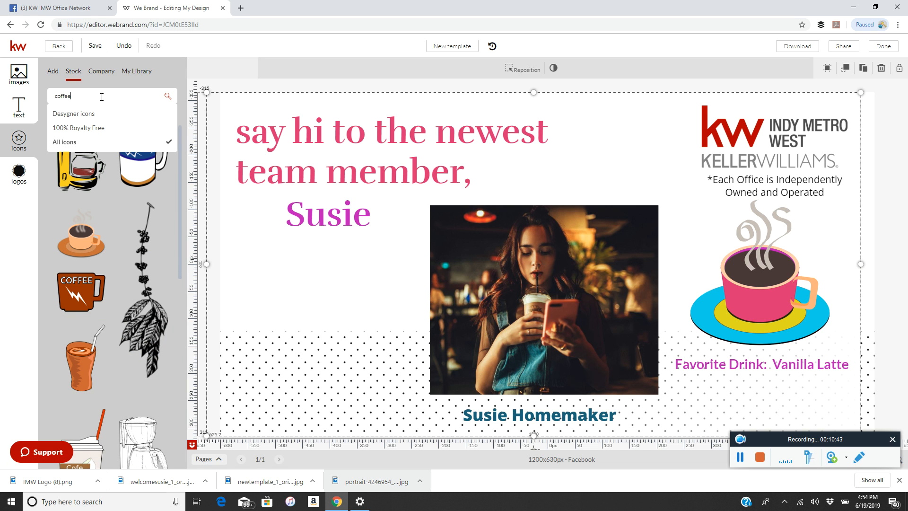
pyautogui.click(166, 95)
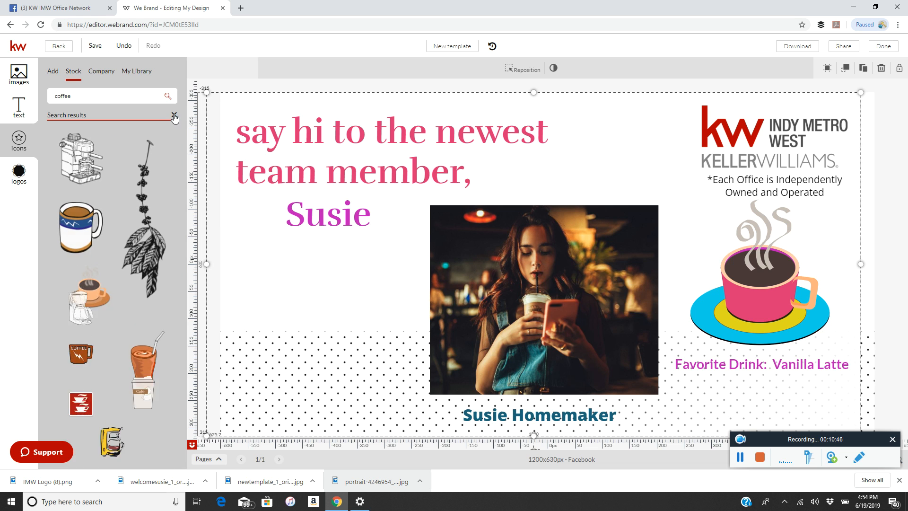
pyautogui.click(173, 115)
pyautogui.click(103, 96)
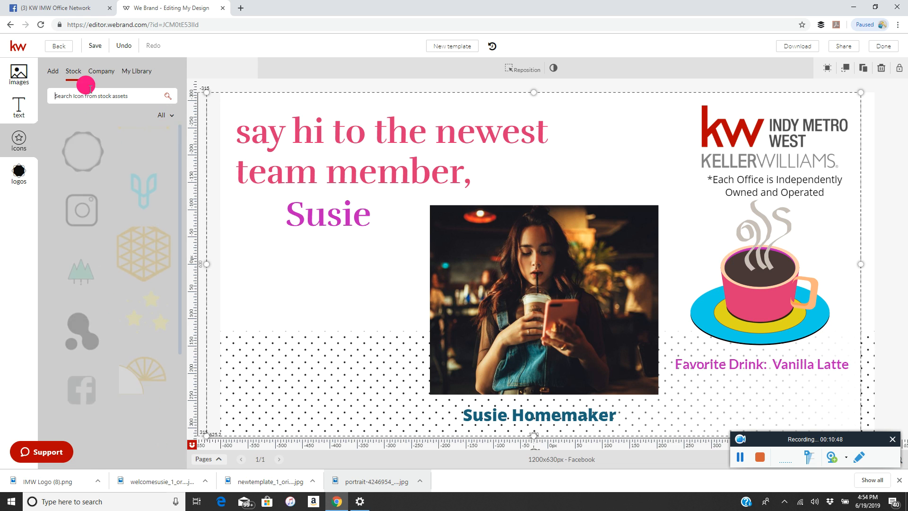
pyautogui.click(115, 92)
pyautogui.write('badge')
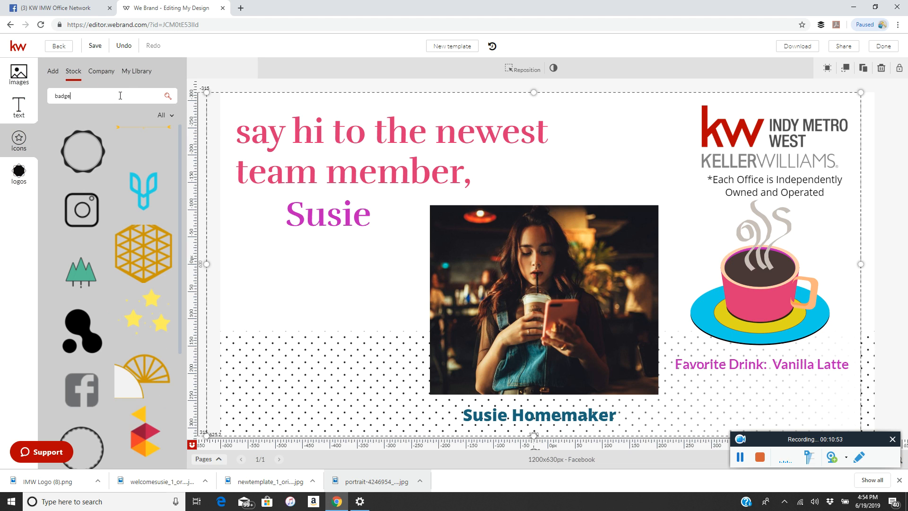
pyautogui.press('Return')
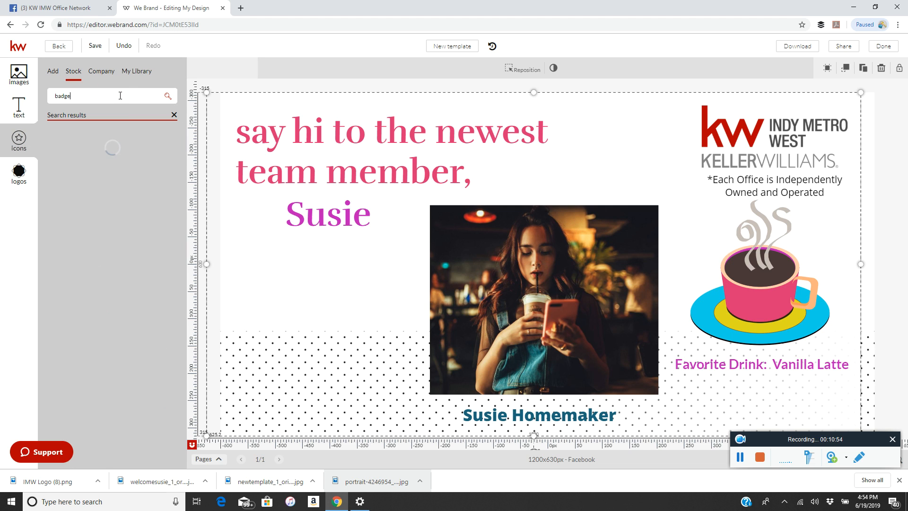
pyautogui.scroll(-5, 122, 278)
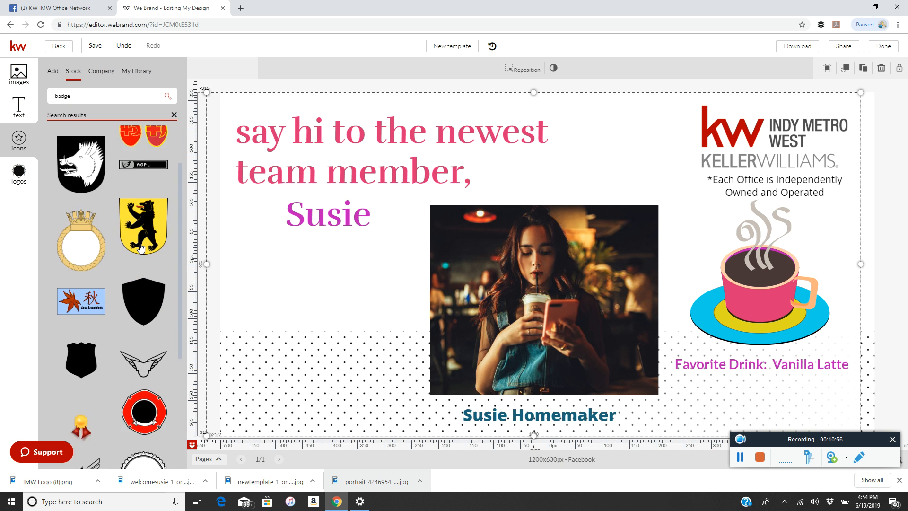
pyautogui.scroll(-8, 122, 277)
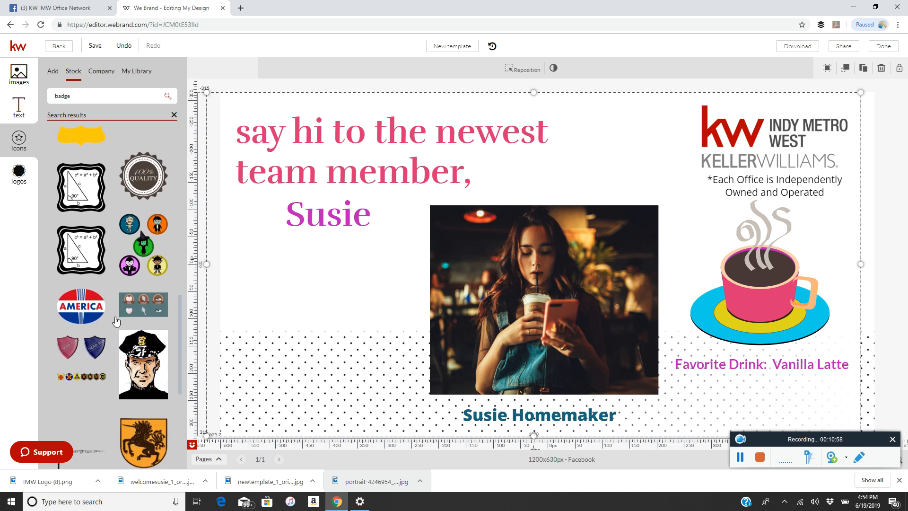
pyautogui.scroll(-6, 116, 321)
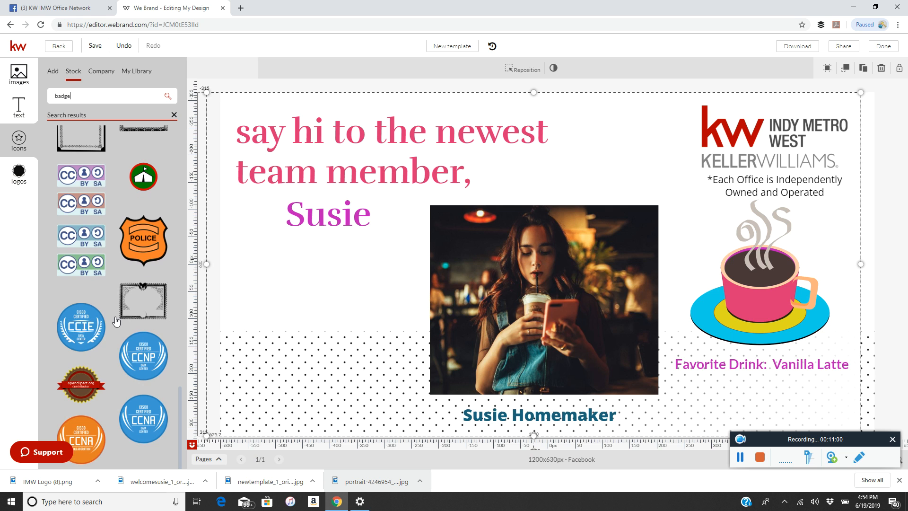
pyautogui.scroll(-8, 124, 316)
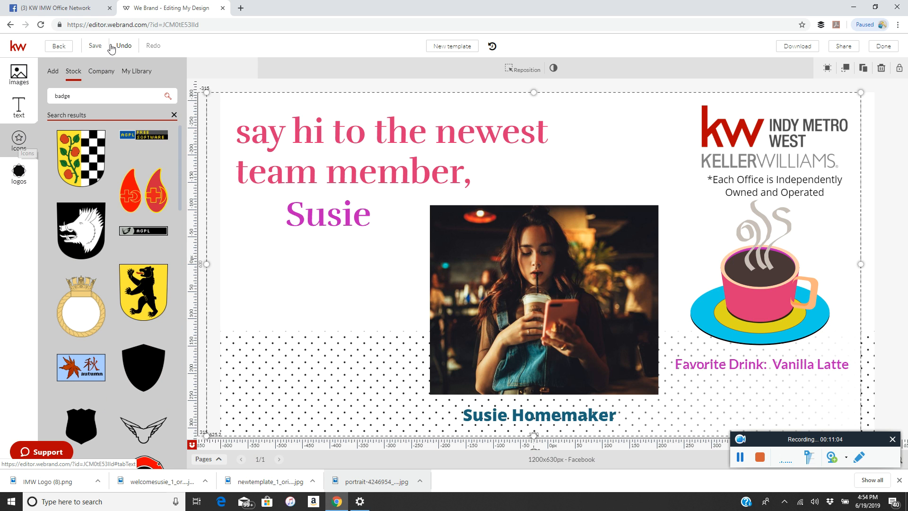
# Step: Check the company icons and the icon import section for badge graphics, ending back at the stock icons
pyautogui.click(101, 74)
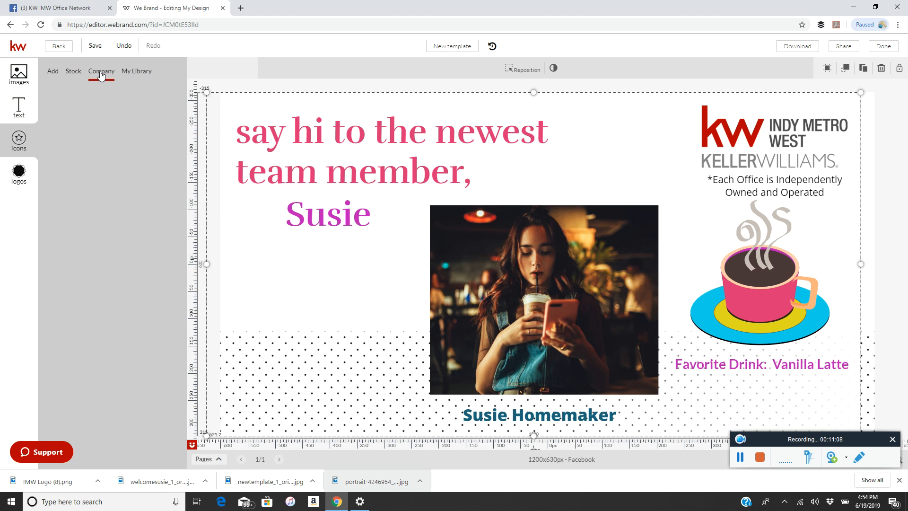
pyautogui.click(110, 74)
pyautogui.click(101, 73)
pyautogui.click(72, 75)
pyautogui.click(53, 72)
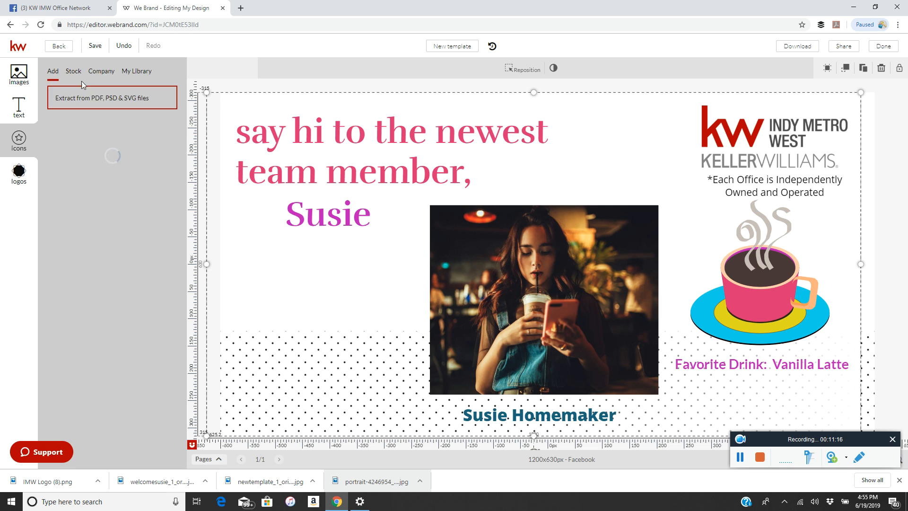
pyautogui.click(74, 73)
pyautogui.click(99, 75)
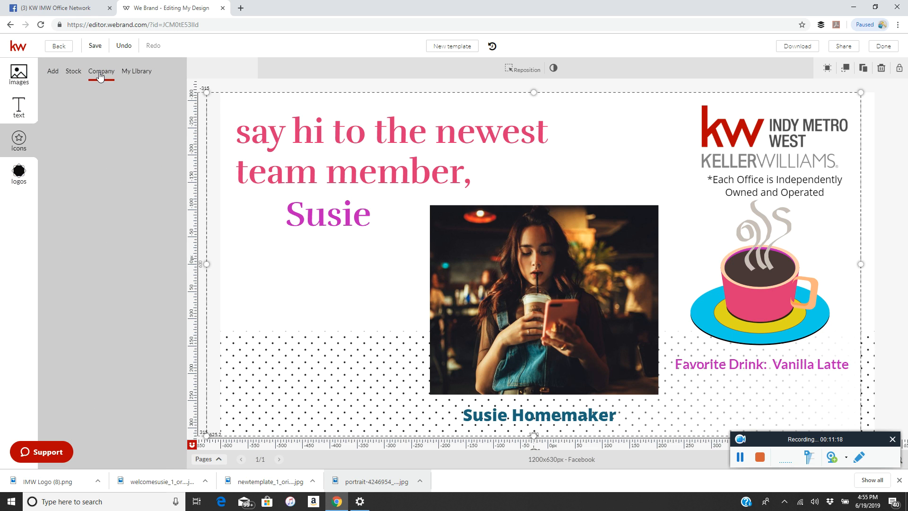
pyautogui.click(74, 72)
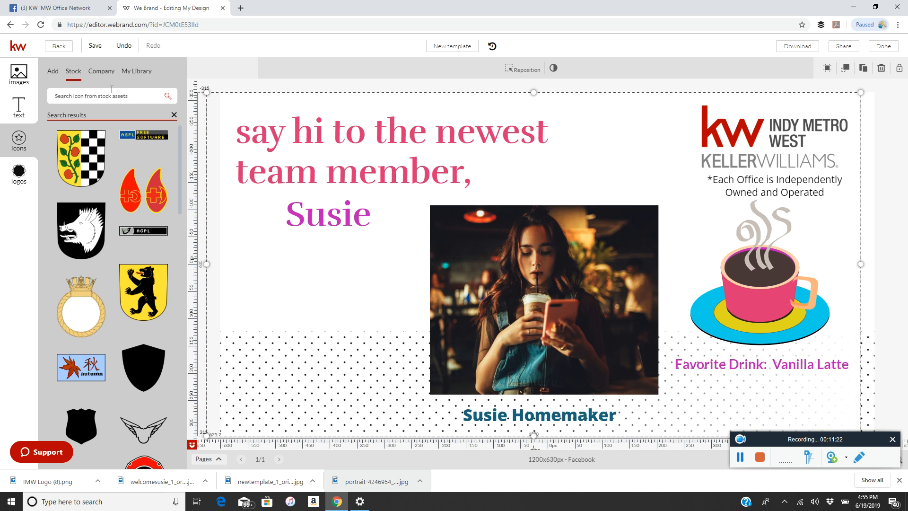
# Step: Look through the stock badge icons again for a suitable badge shape
pyautogui.scroll(-10, 126, 150)
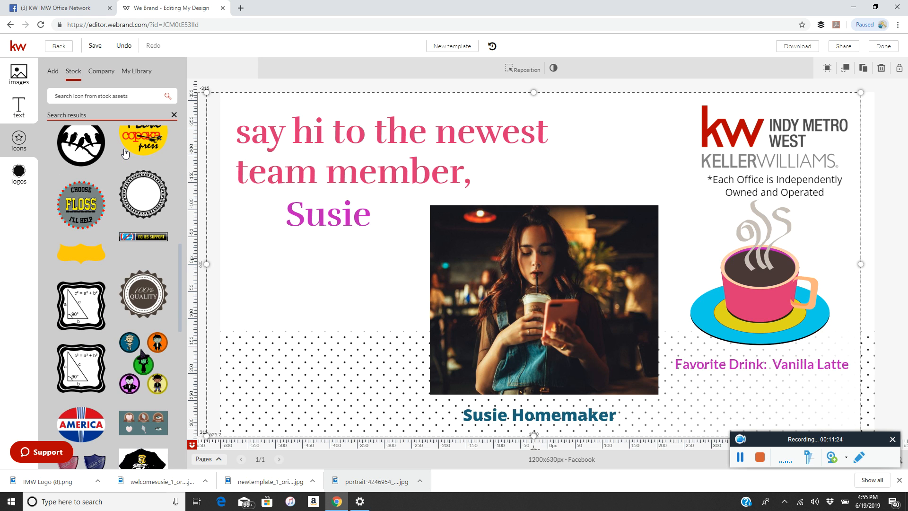
pyautogui.scroll(-5, 125, 153)
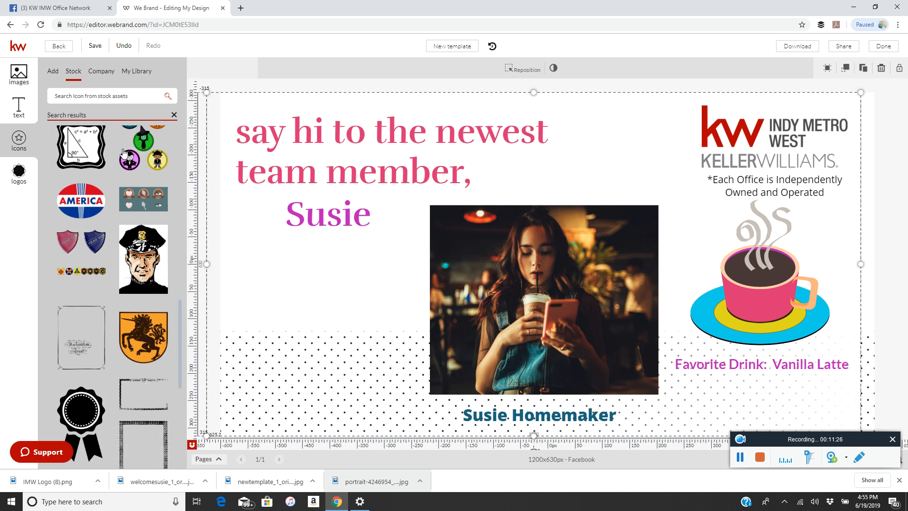
pyautogui.scroll(-3, 122, 153)
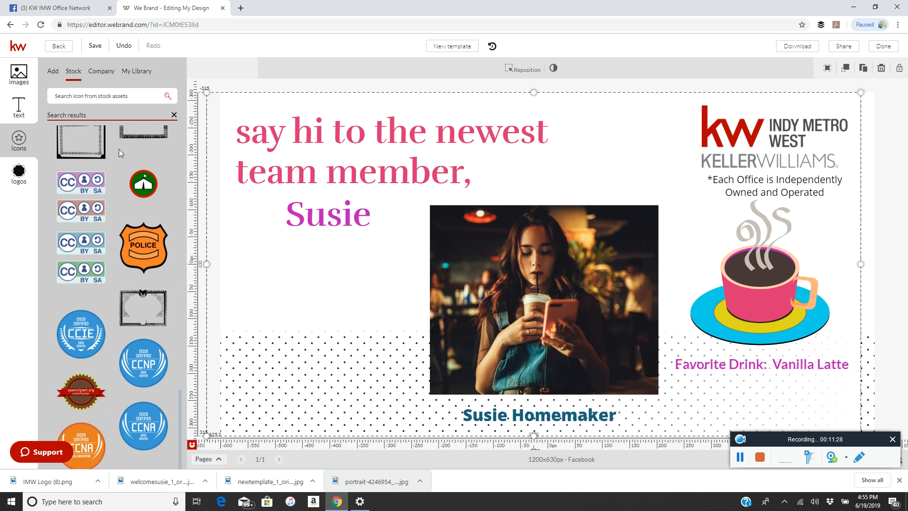
pyautogui.scroll(15, 118, 150)
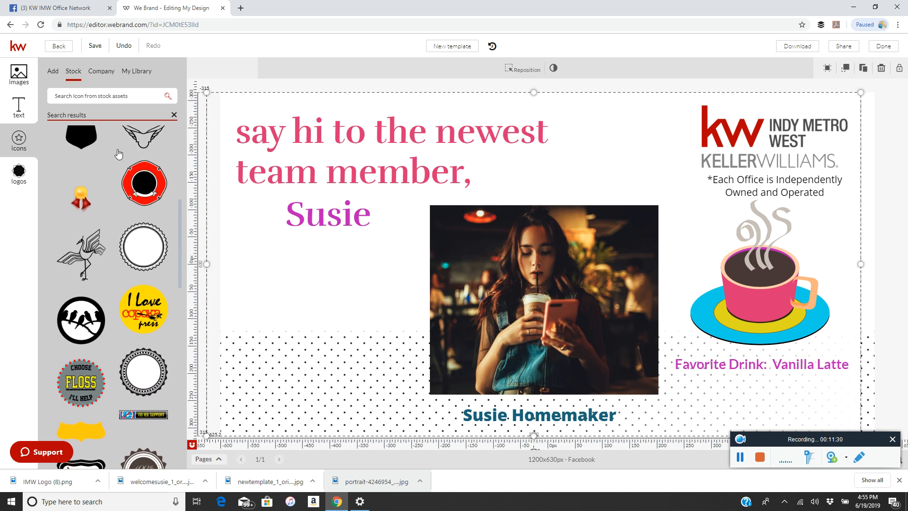
pyautogui.scroll(3, 118, 158)
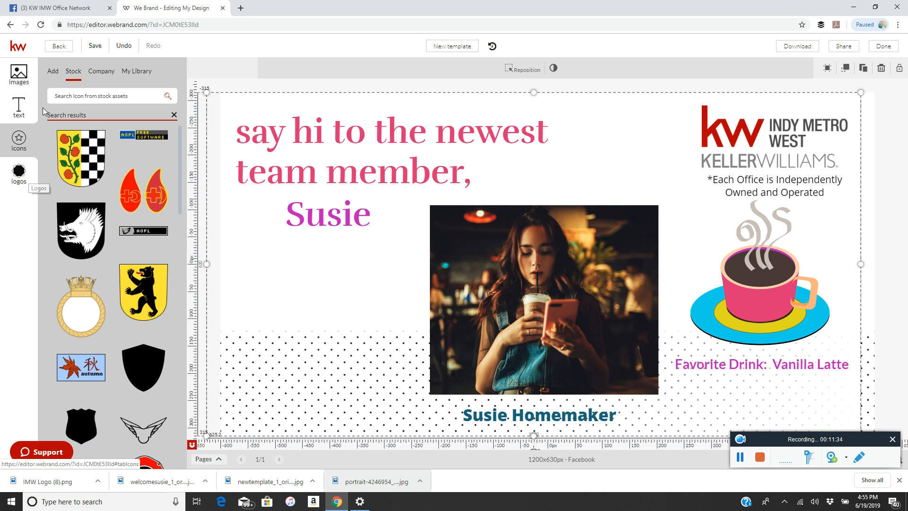
# Step: Check the personal icon library and the company icons, then return to the stock icons
pyautogui.click(95, 74)
pyautogui.click(128, 73)
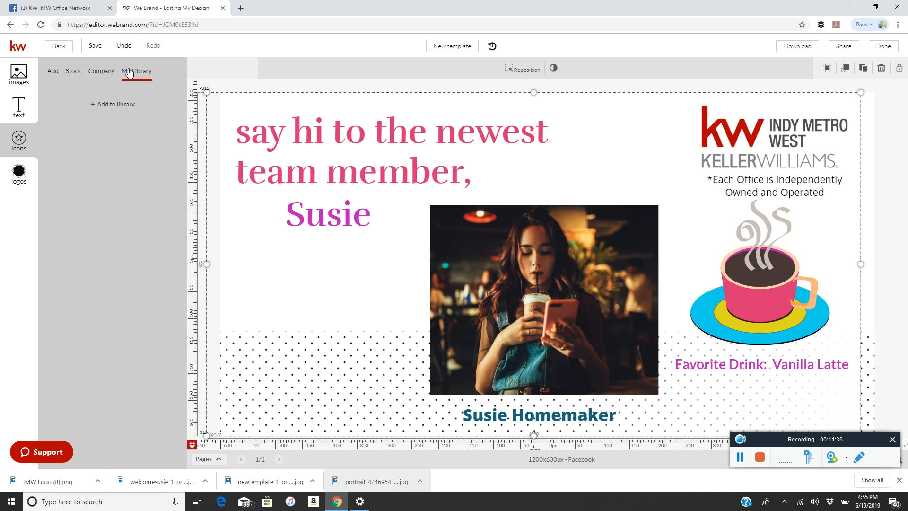
pyautogui.click(101, 74)
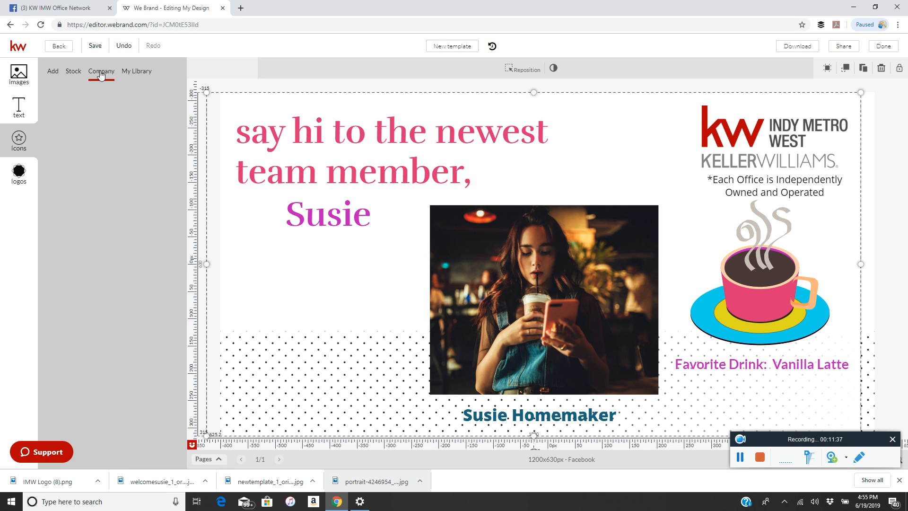
pyautogui.click(72, 77)
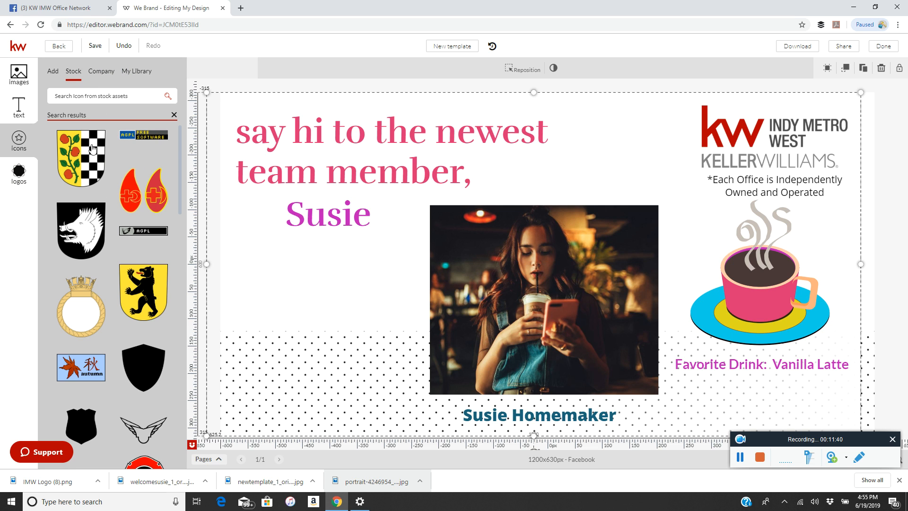
# Step: Search the stock icons for "banner", then replace the search term with "badge"
pyautogui.click(106, 96)
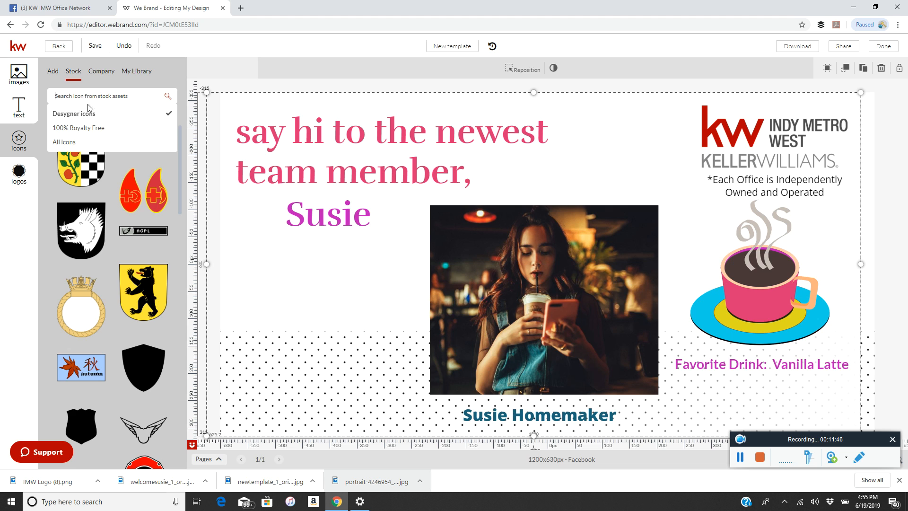
pyautogui.click(112, 95)
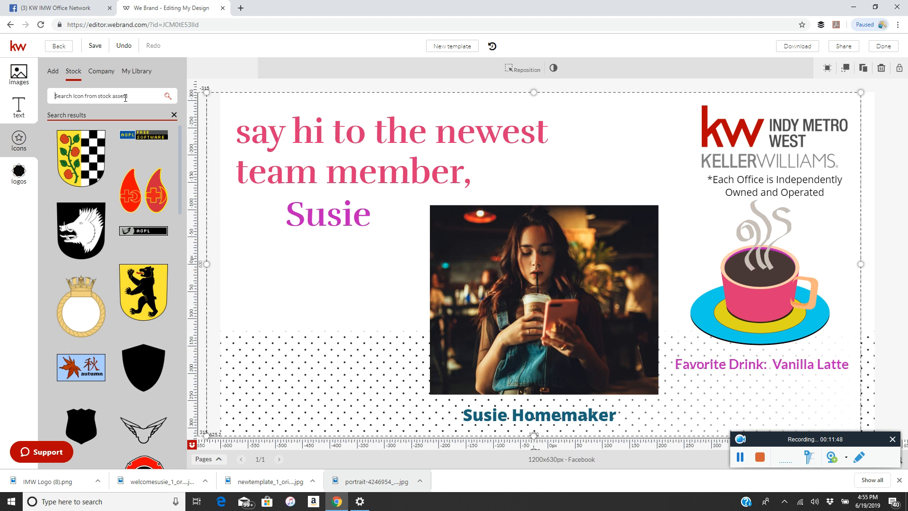
pyautogui.write('banner')
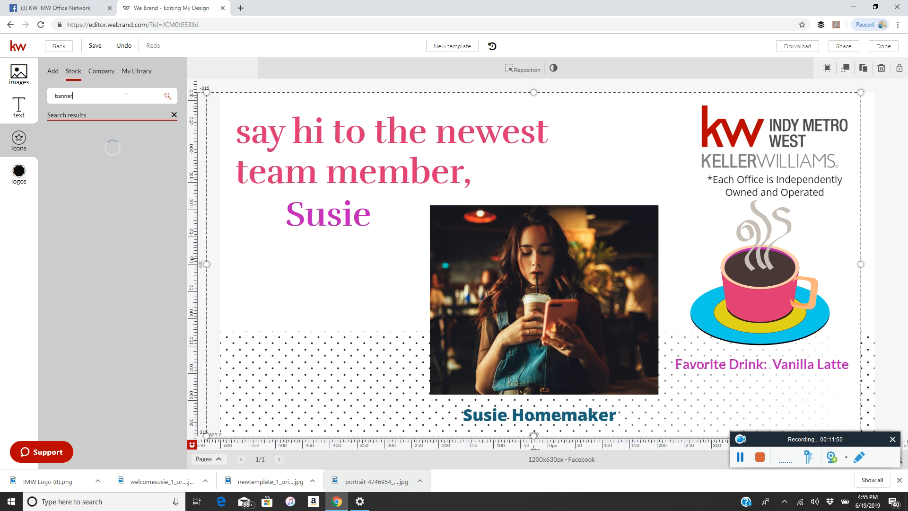
pyautogui.doubleClick(95, 92)
pyautogui.write('bac')
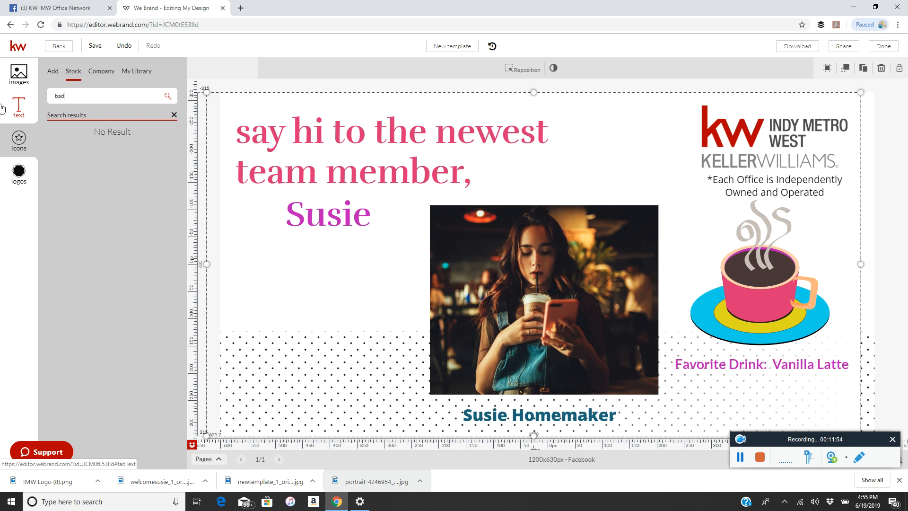
pyautogui.press('Return')
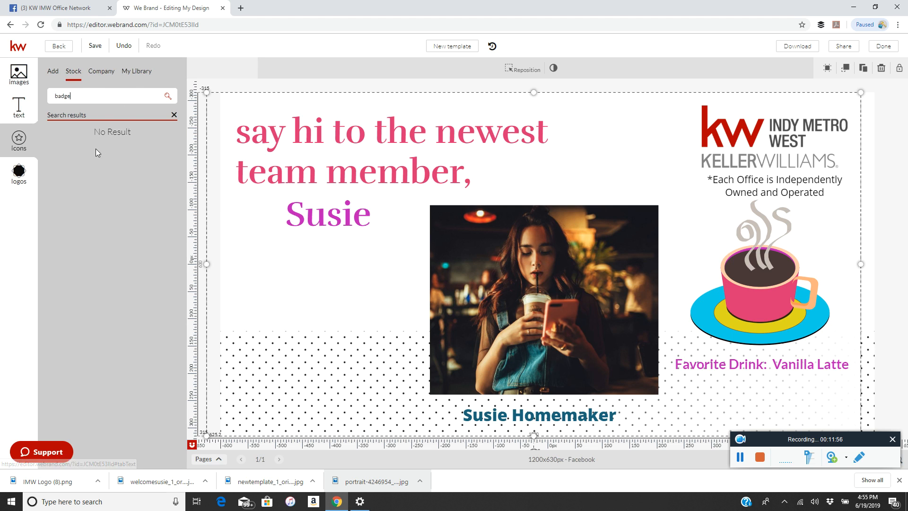
# Step: Clear the badge search, check the company and import sections for icons, and view the saved logos library
pyautogui.doubleClick(71, 96)
pyautogui.press('BackSpace')
pyautogui.click(72, 72)
pyautogui.click(97, 76)
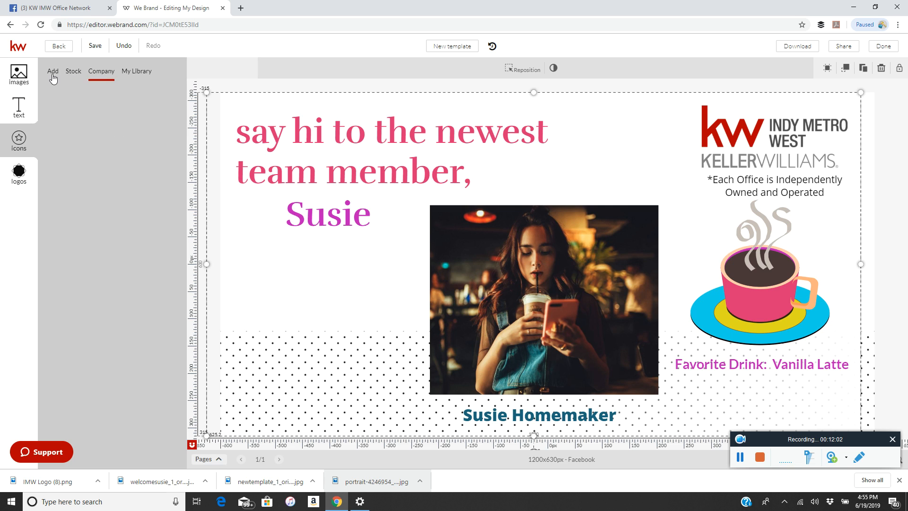
pyautogui.click(53, 75)
pyautogui.click(19, 145)
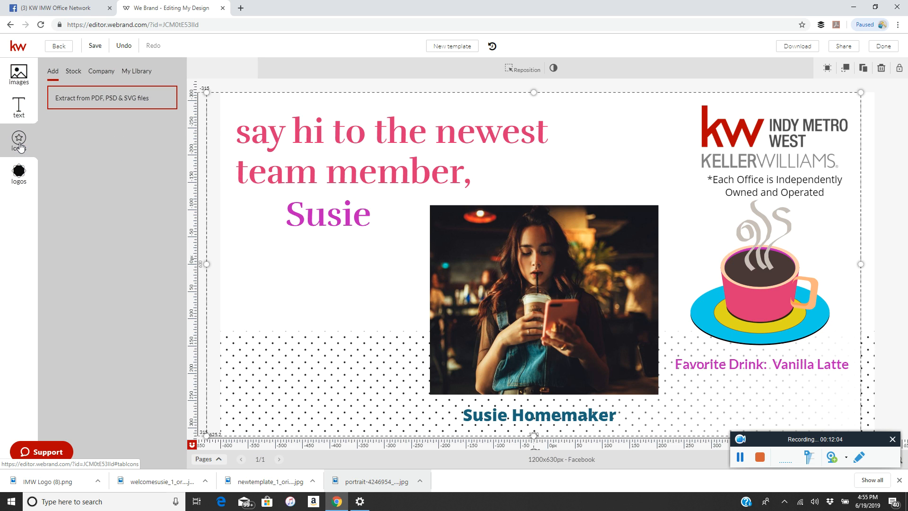
pyautogui.click(19, 174)
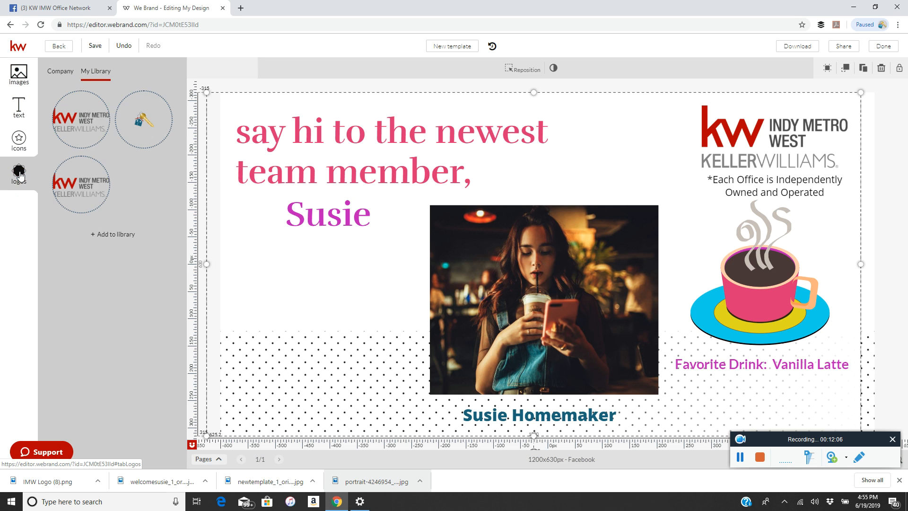
# Step: Add the house-and-key logo from the saved logos library and place it on the dotted area left of the photo
pyautogui.click(145, 116)
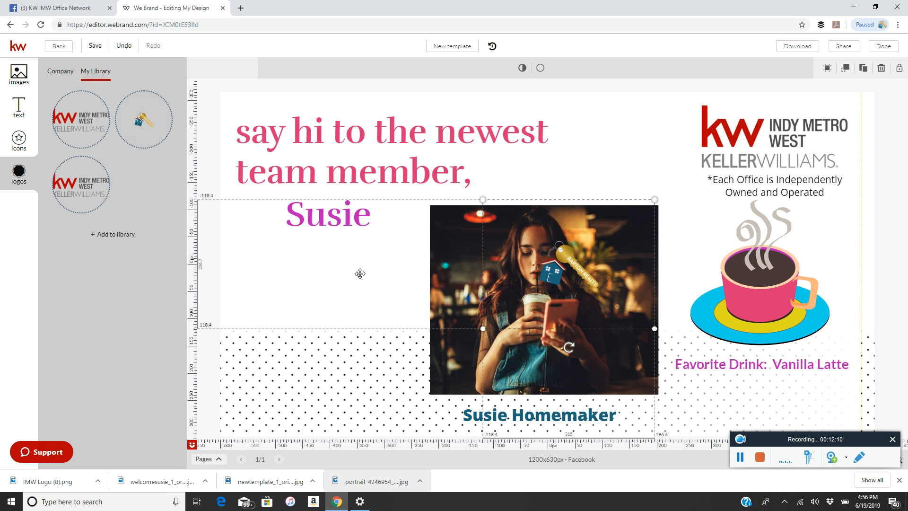
pyautogui.moveTo(520, 275); pyautogui.dragTo(249, 400)
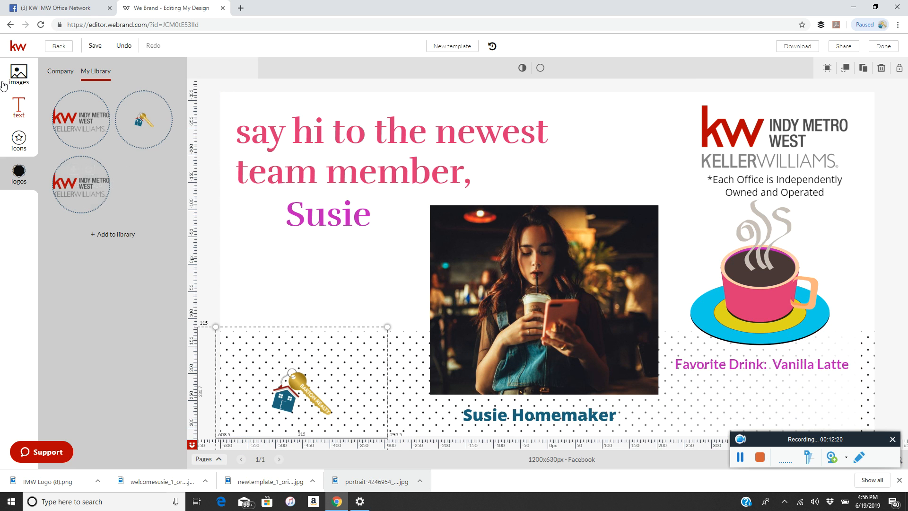
# Step: Browse the stock icons and add the pink beaded divider line to the design
pyautogui.click(18, 140)
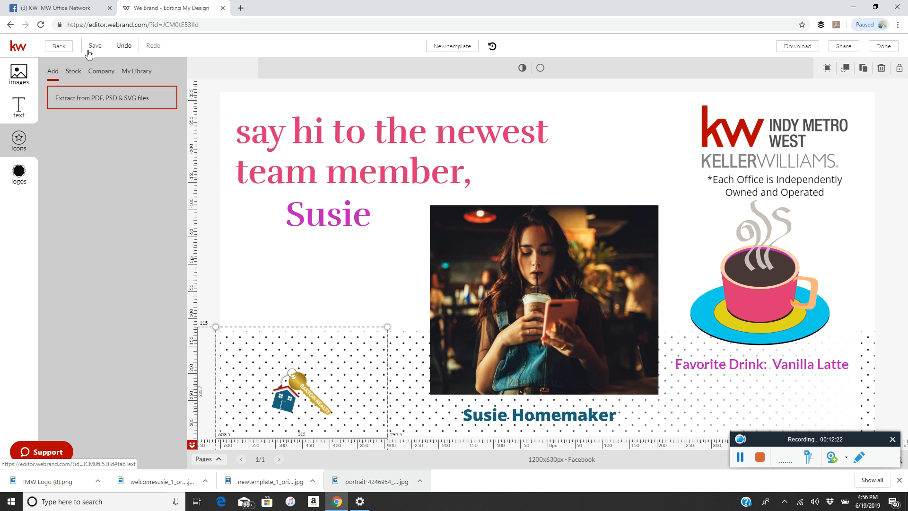
pyautogui.click(74, 72)
pyautogui.click(173, 114)
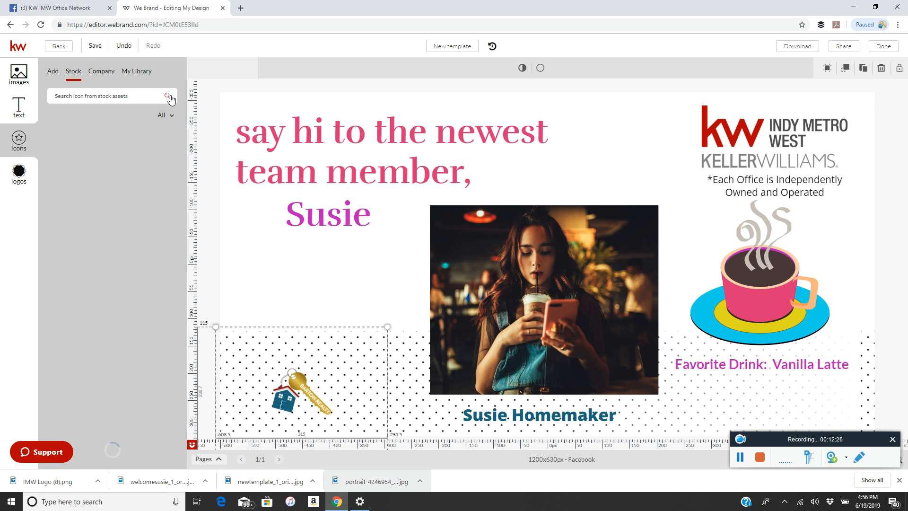
pyautogui.scroll(-2, 127, 245)
pyautogui.scroll(-12, 128, 245)
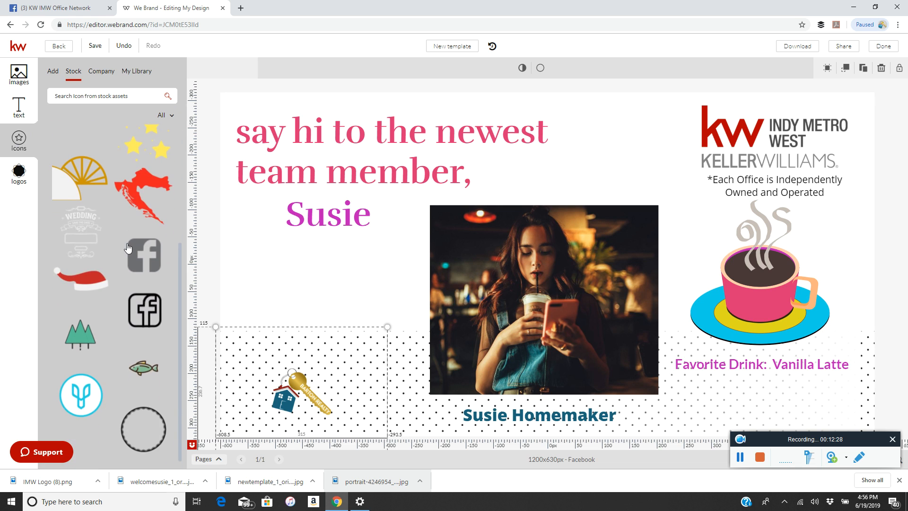
pyautogui.scroll(-10, 128, 255)
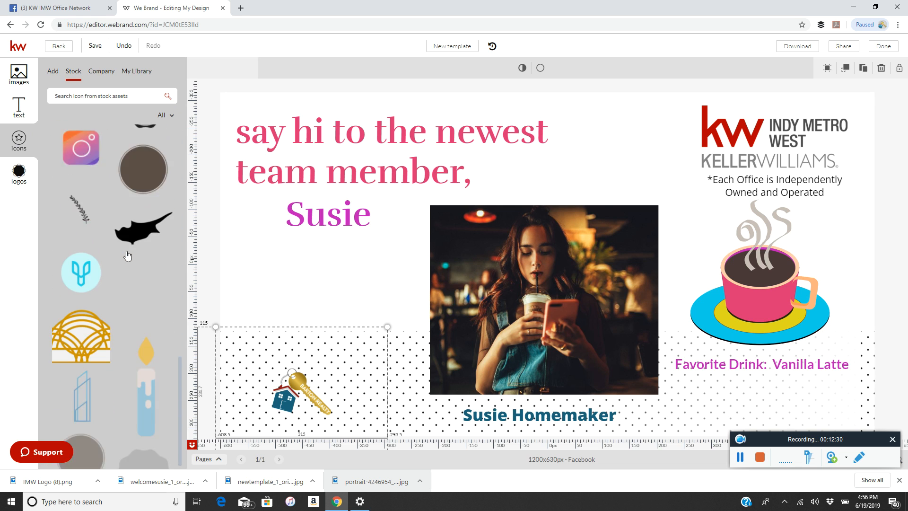
pyautogui.scroll(-10, 127, 256)
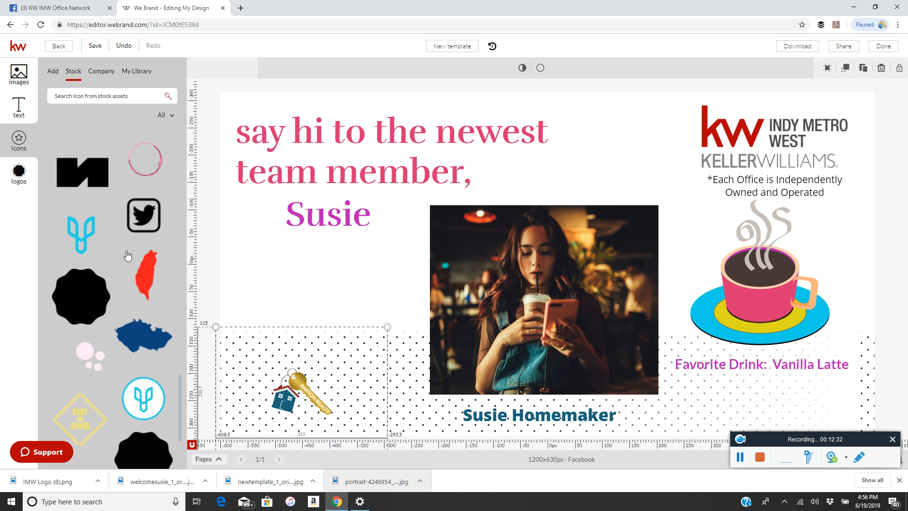
pyautogui.scroll(-10, 128, 256)
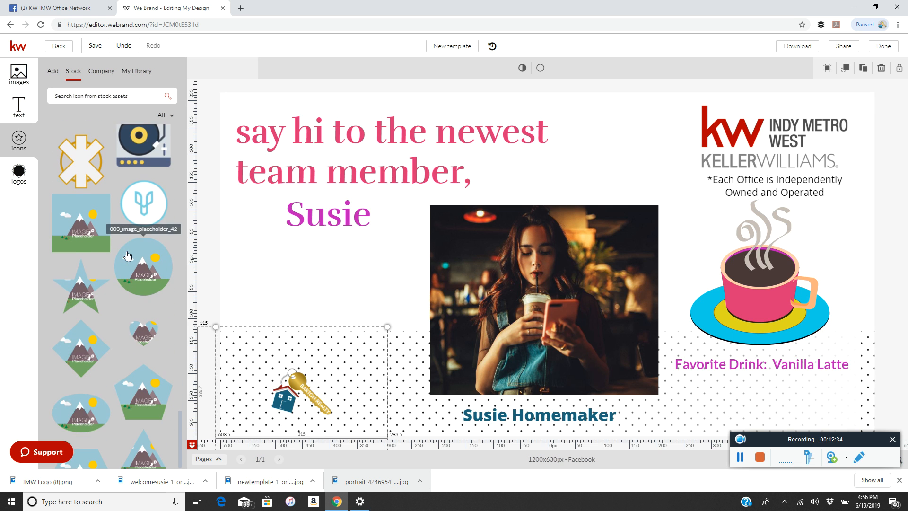
pyautogui.scroll(-10, 128, 257)
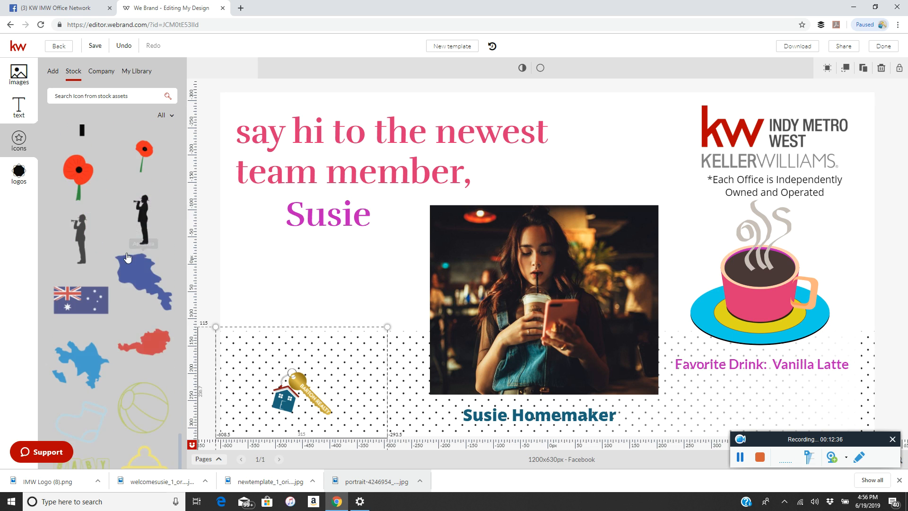
pyautogui.scroll(-10, 128, 260)
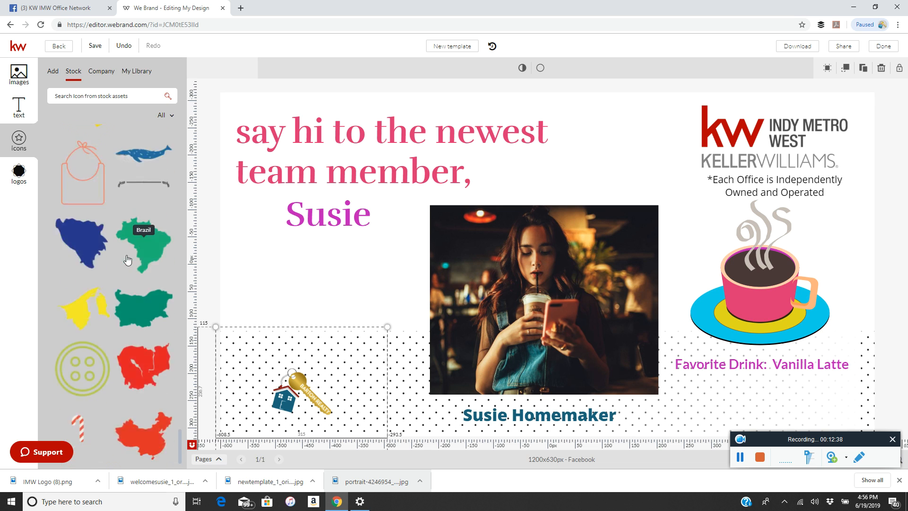
pyautogui.scroll(-10, 128, 263)
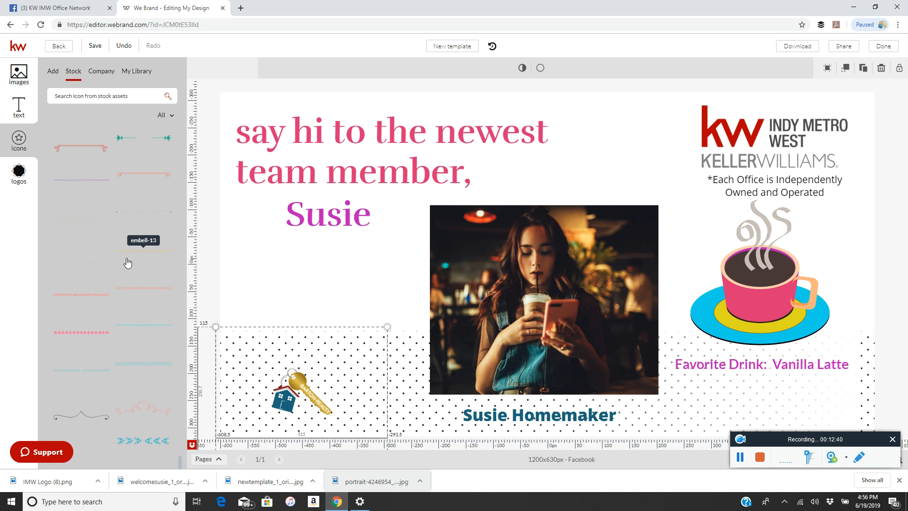
pyautogui.scroll(-3, 127, 263)
pyautogui.scroll(10, 125, 272)
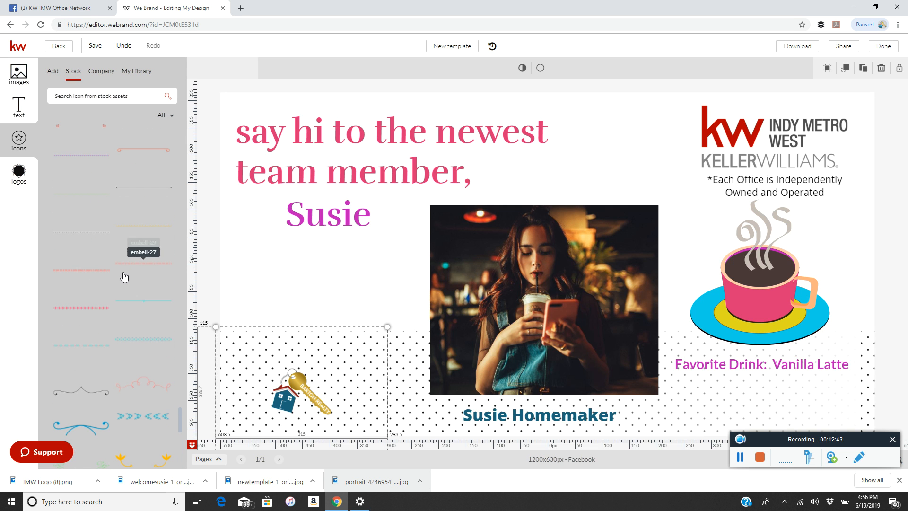
pyautogui.click(90, 314)
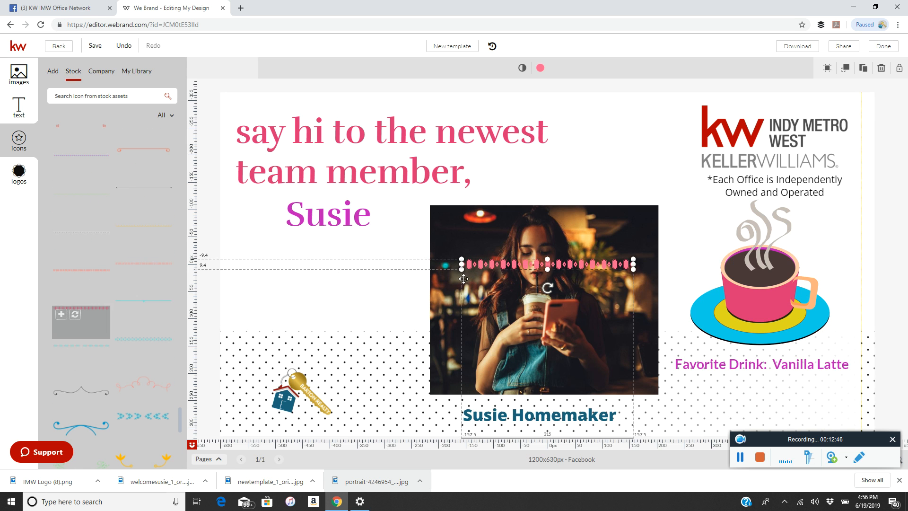
# Step: Shift the photo slightly up and left, keeping its crop, and move the pink divider into the blank space below the first name
pyautogui.moveTo(539, 279)
pyautogui.mouseDown()
pyautogui.moveTo(330, 308)
pyautogui.moveTo(524, 295)
pyautogui.moveTo(581, 305)
pyautogui.moveTo(530, 270)
pyautogui.moveTo(539, 268)
pyautogui.mouseUp()
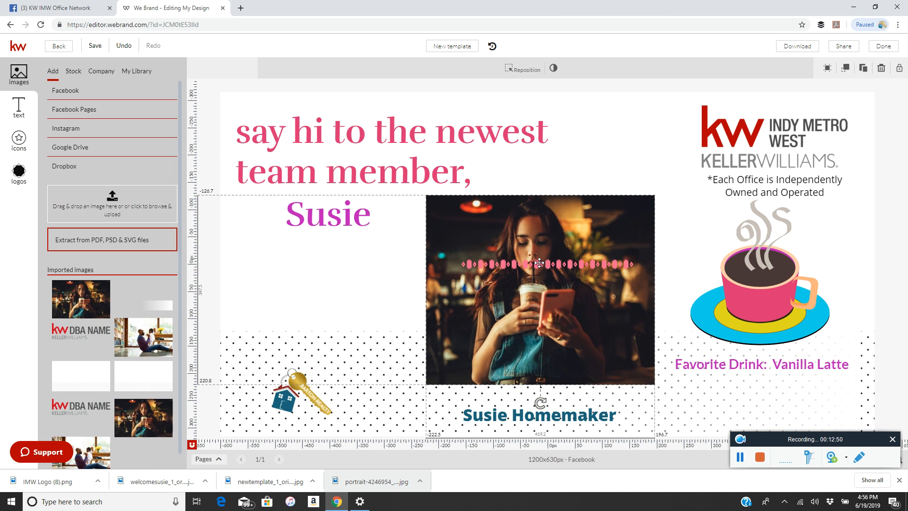
pyautogui.doubleClick(543, 265)
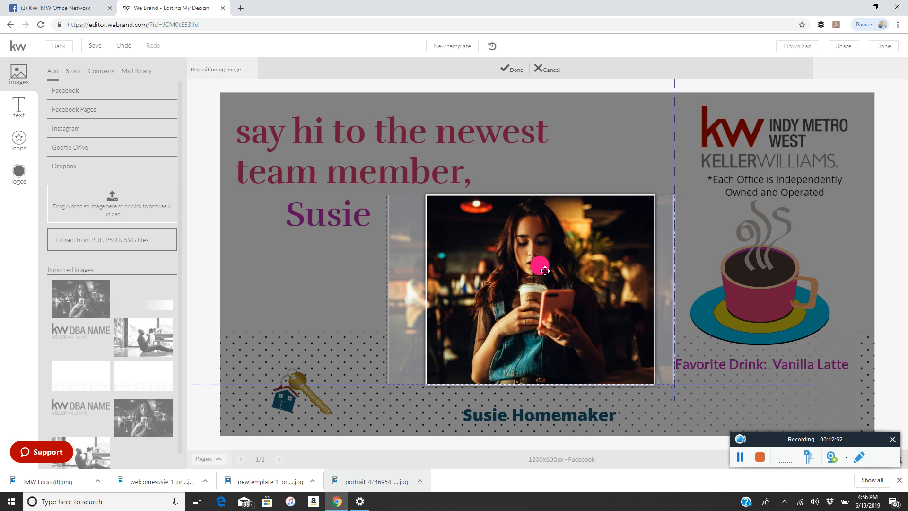
pyautogui.click(595, 154)
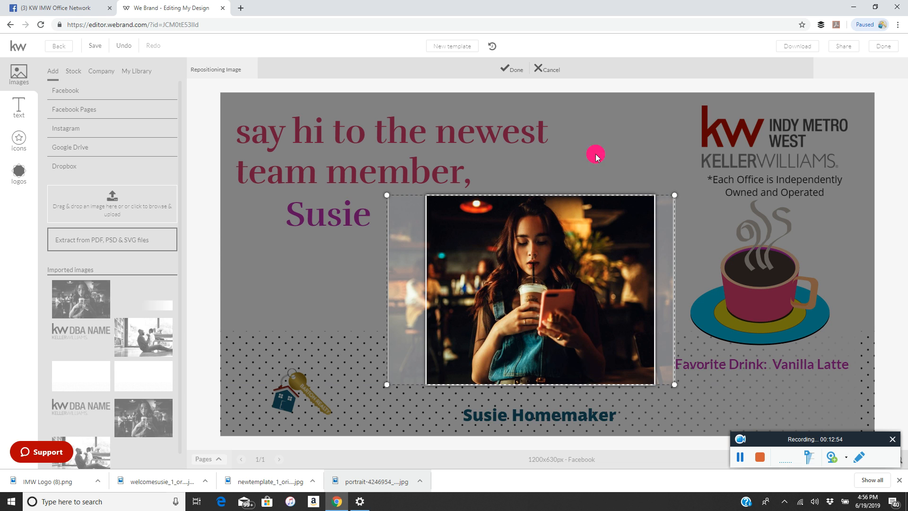
pyautogui.click(510, 72)
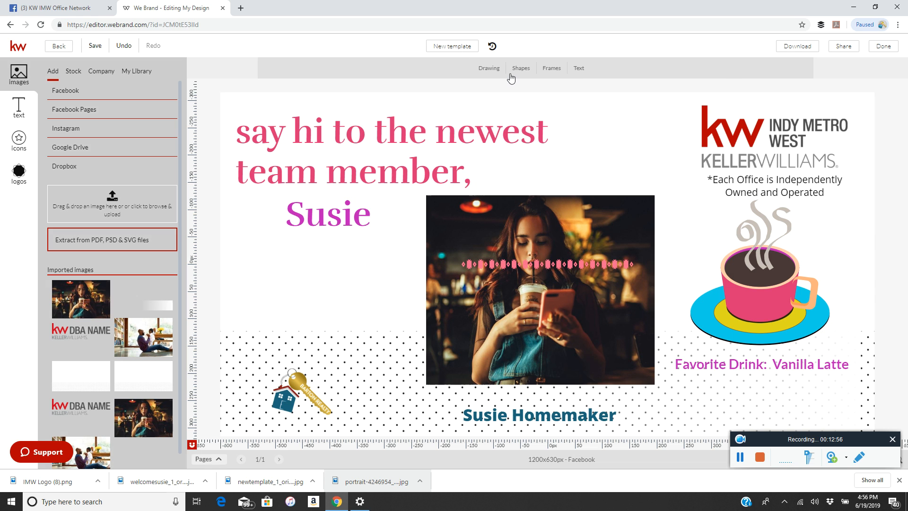
pyautogui.moveTo(552, 270); pyautogui.dragTo(330, 295)
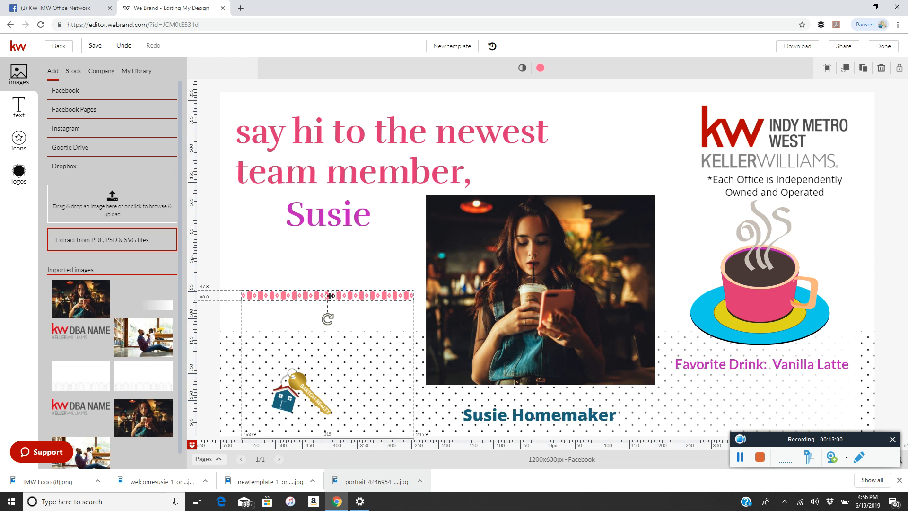
# Step: Add a subtitle text box and place it between the first name and the pink divider
pyautogui.click(19, 107)
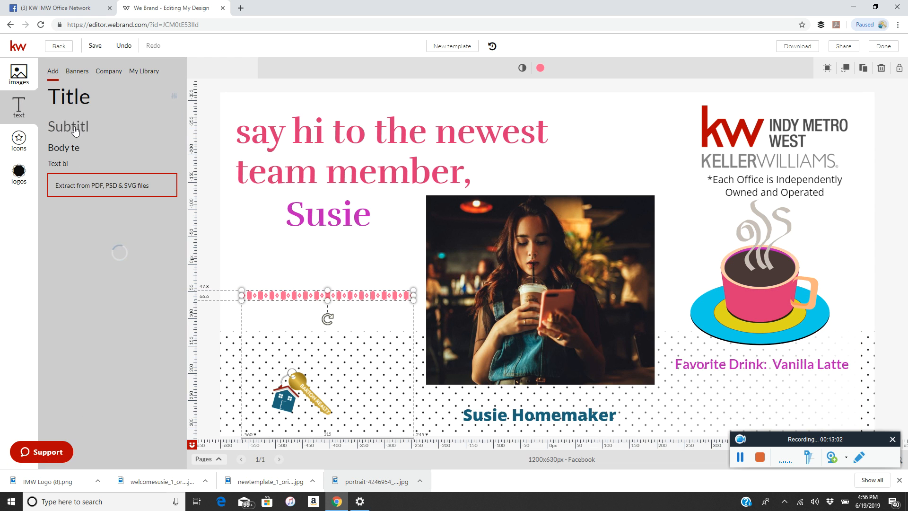
pyautogui.click(72, 127)
pyautogui.moveTo(458, 268); pyautogui.dragTo(324, 266)
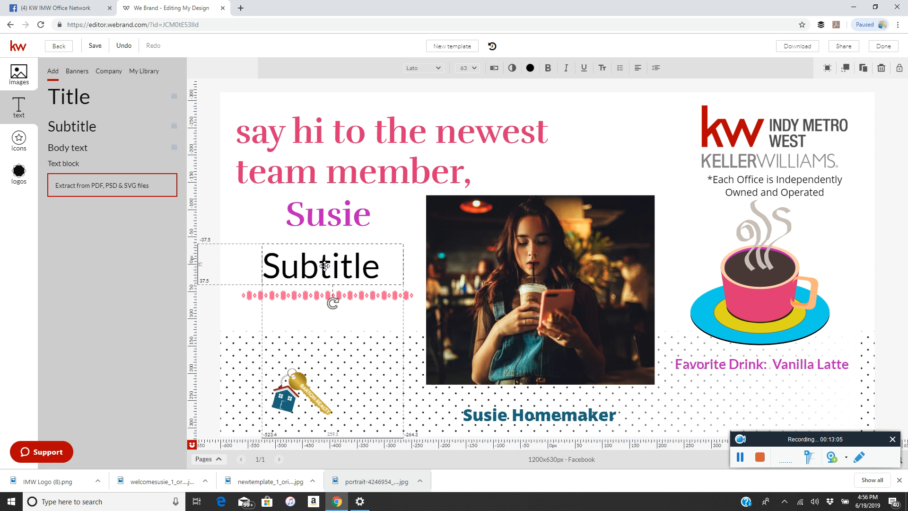
# Step: Replace the subtitle's placeholder text with "Director of Operations"
pyautogui.click(380, 264)
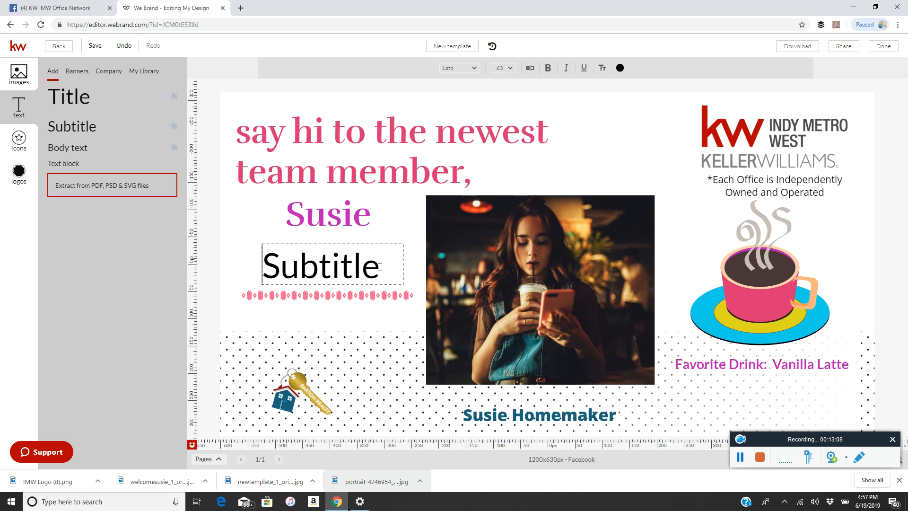
pyautogui.press('BackSpace')
pyautogui.press('BackSpace')
pyautogui.press('BackSpace')
pyautogui.press('BackSpace')
pyautogui.press('BackSpace')
pyautogui.press('BackSpace')
pyautogui.press('BackSpace')
pyautogui.press('BackSpace')
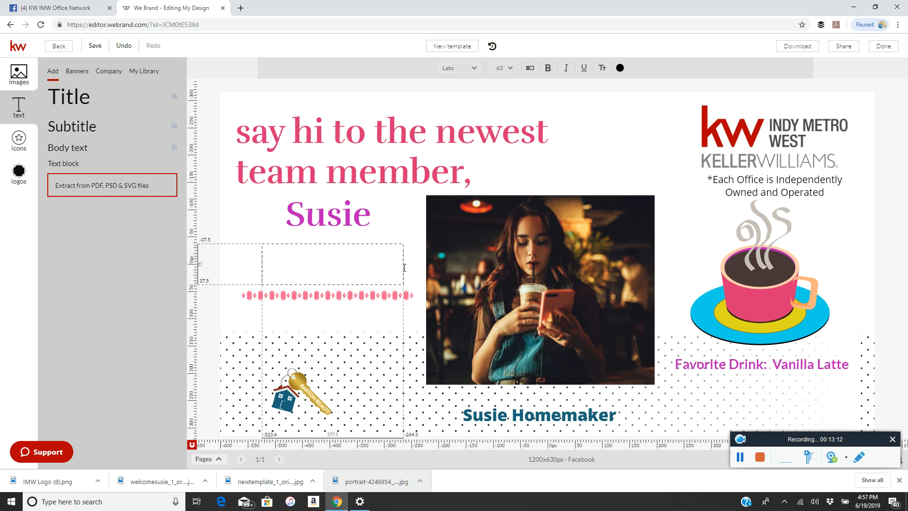
pyautogui.write('Dir')
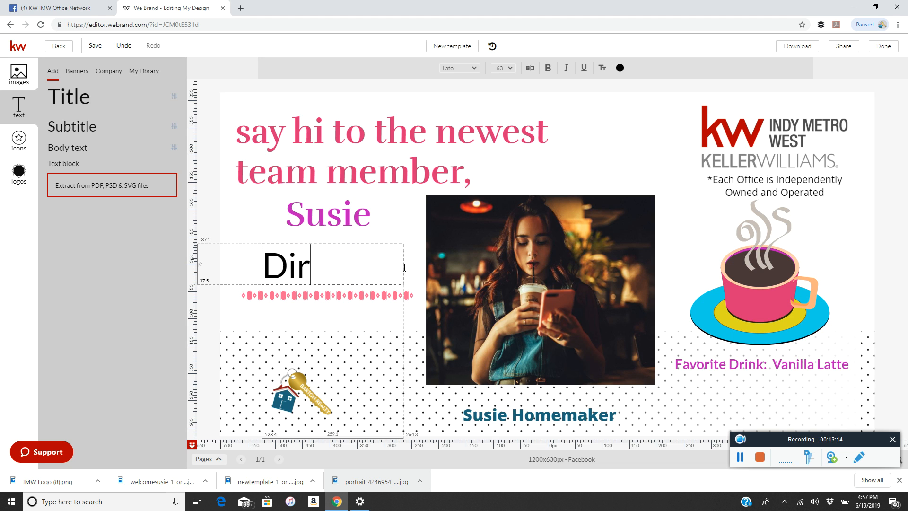
pyautogui.write('ector of')
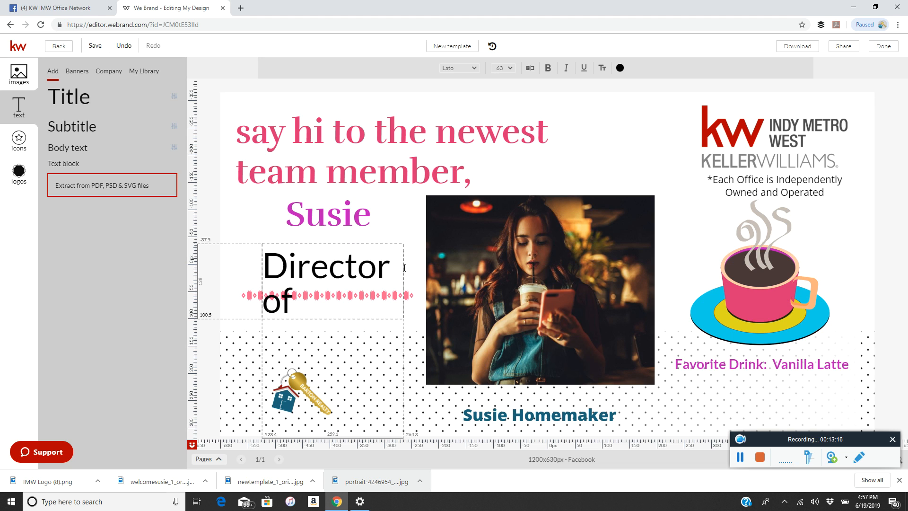
pyautogui.write(' Opera')
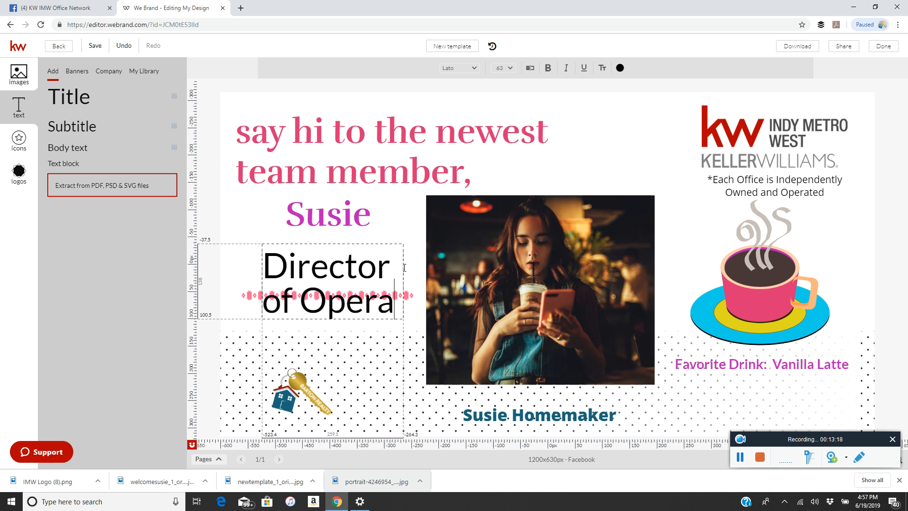
pyautogui.write('tions')
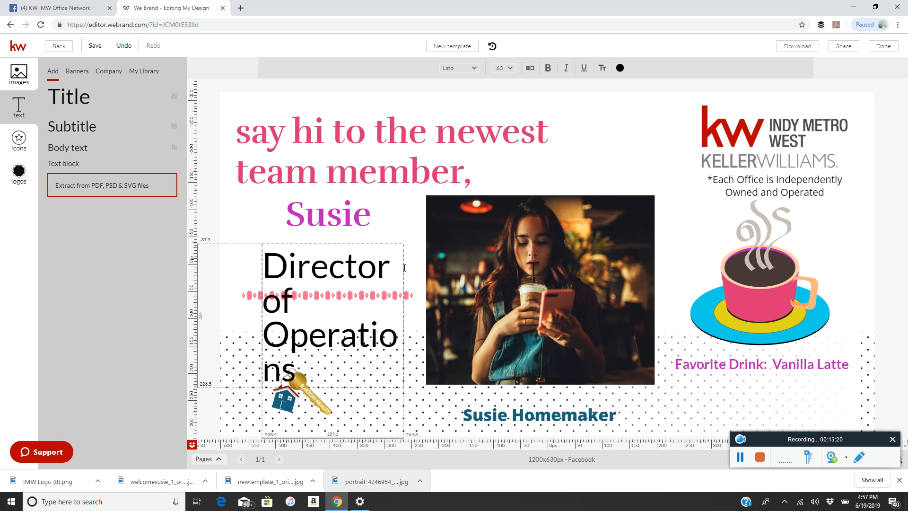
# Step: Set the job title's font size to 26 pt
pyautogui.click(504, 68)
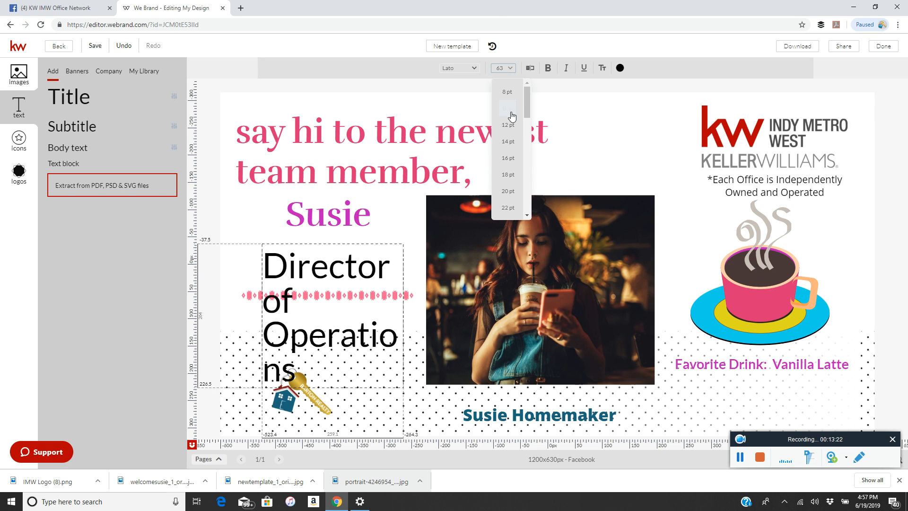
pyautogui.scroll(-3, 509, 198)
pyautogui.click(507, 192)
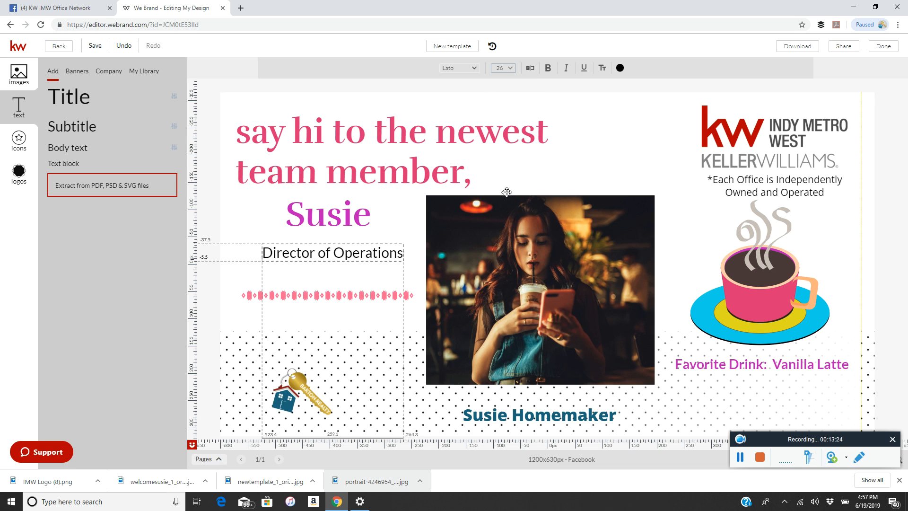
pyautogui.click(332, 252)
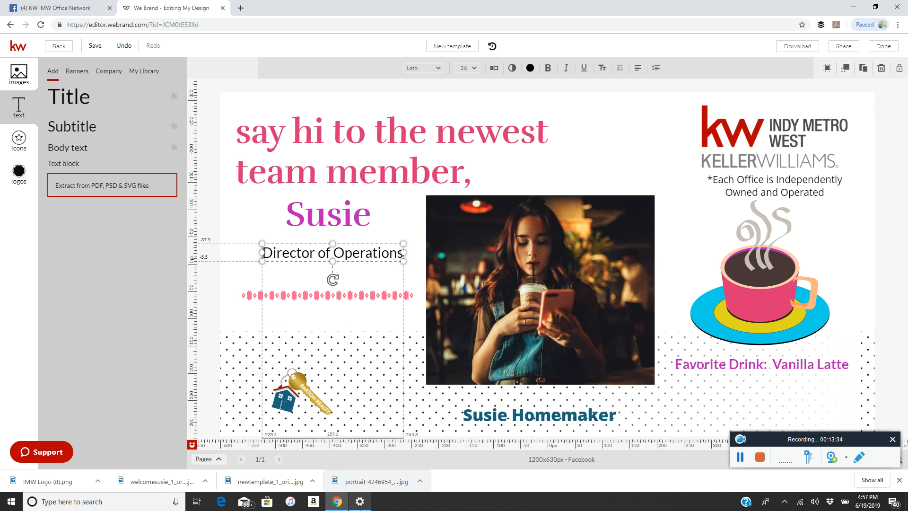
pyautogui.moveTo(364, 506)
pyautogui.click(740, 459)
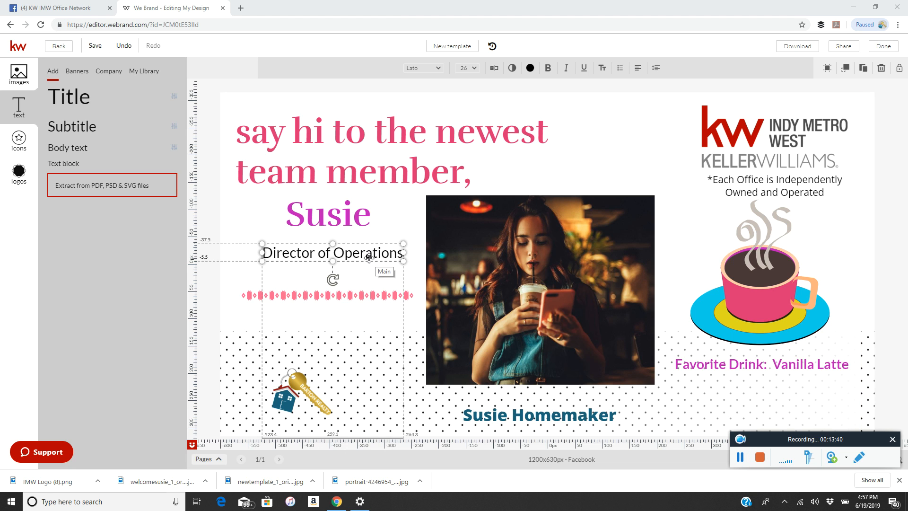
# Step: Center the job title beneath the first name and move the pink divider up directly below it
pyautogui.click(352, 242)
pyautogui.moveTo(353, 243)
pyautogui.mouseDown()
pyautogui.moveTo(349, 258)
pyautogui.moveTo(348, 246)
pyautogui.mouseUp()
pyautogui.moveTo(366, 295); pyautogui.dragTo(364, 271)
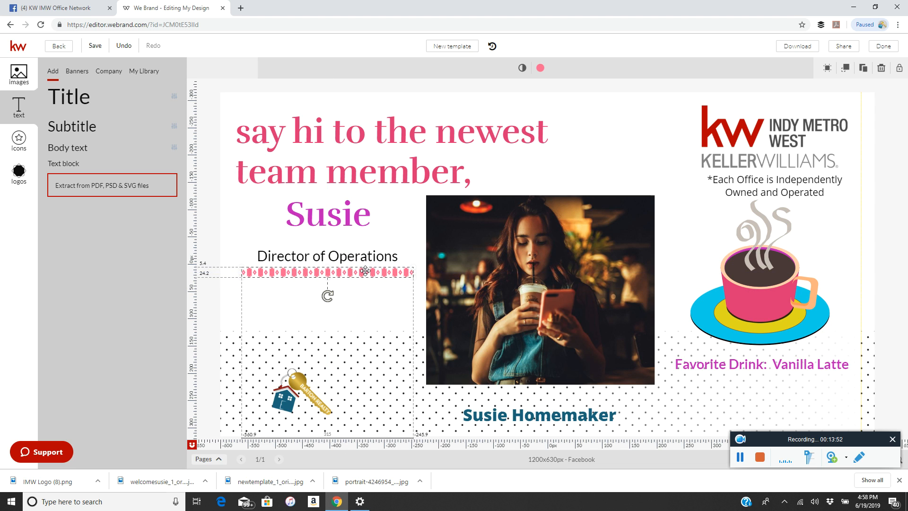
# Step: Change the "Director of Operations" text color to light orange
pyautogui.click(362, 255)
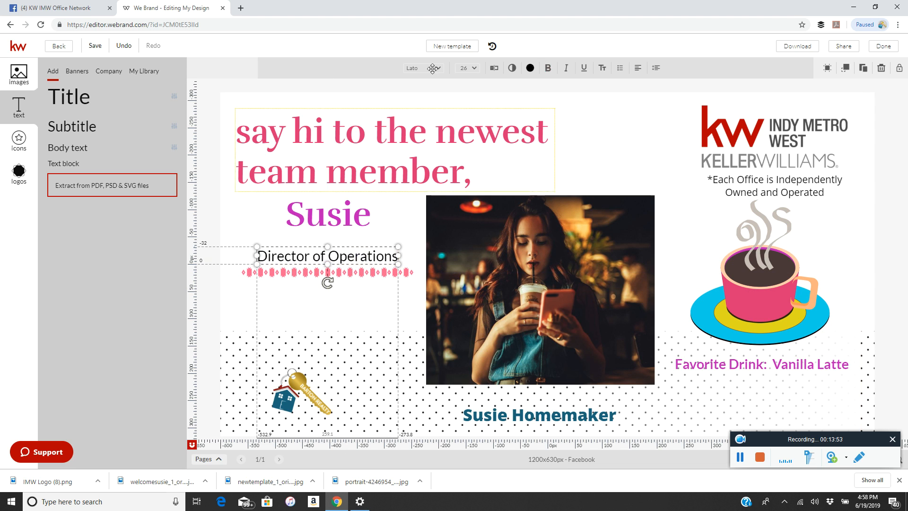
pyautogui.click(529, 67)
pyautogui.click(561, 136)
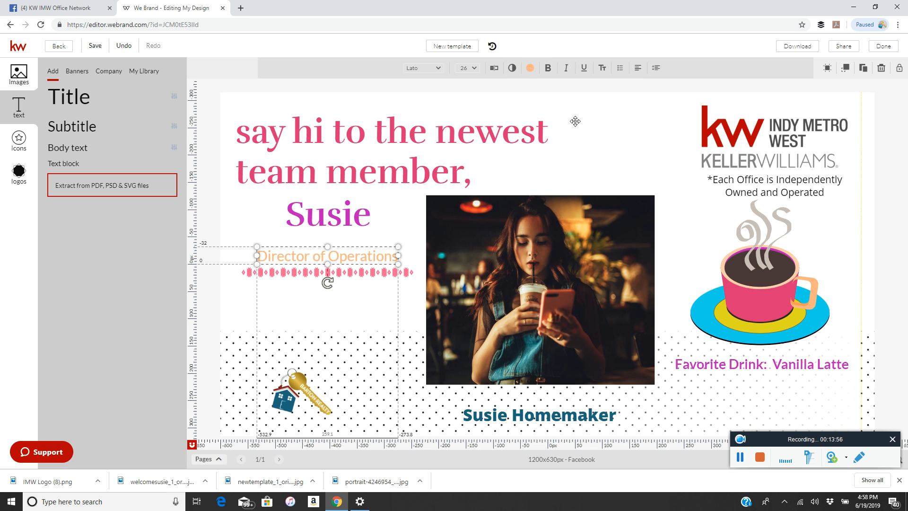
pyautogui.moveTo(398, 255); pyautogui.dragTo(408, 255)
# Step: Stretch the pink divider so it spans from the design's left edge to the photo
pyautogui.click(329, 273)
pyautogui.moveTo(241, 273); pyautogui.dragTo(220, 273)
pyautogui.moveTo(412, 272); pyautogui.dragTo(428, 272)
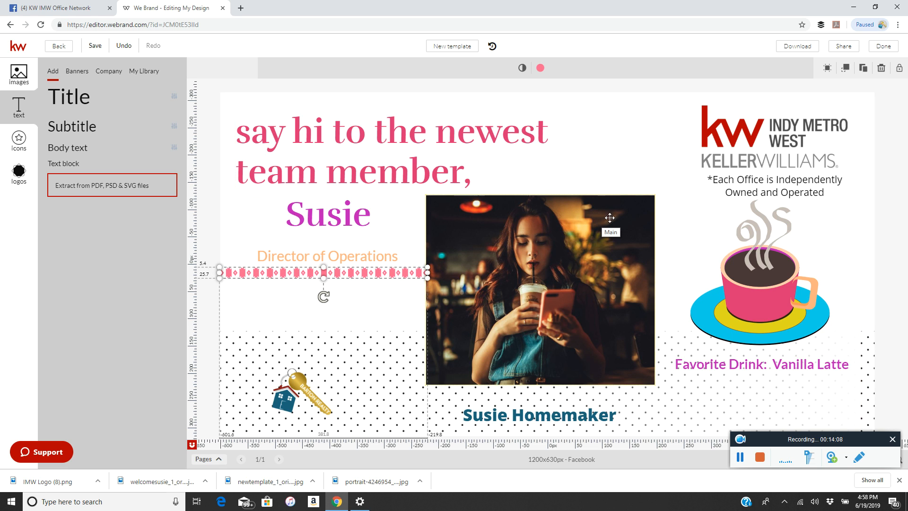
# Step: Download the finished design as a JPEG with the quality raised to High
pyautogui.click(796, 51)
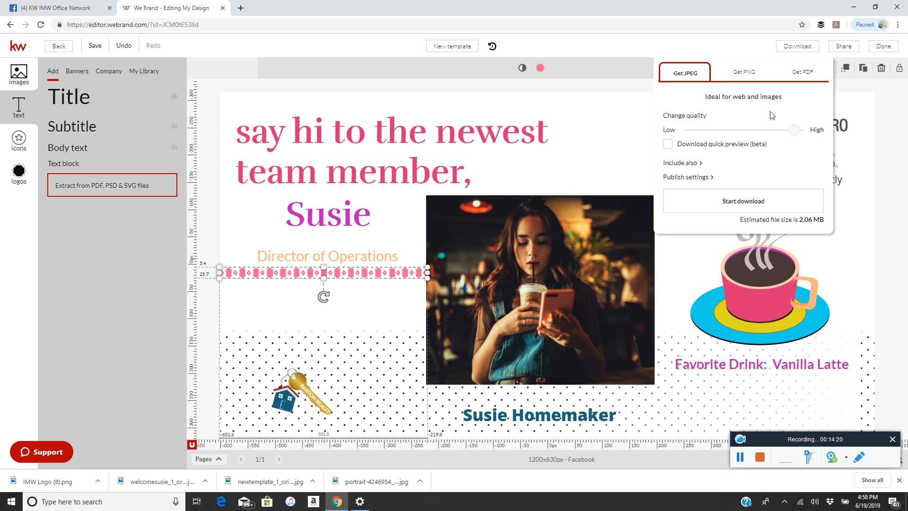
pyautogui.moveTo(794, 129); pyautogui.dragTo(805, 131)
pyautogui.click(754, 202)
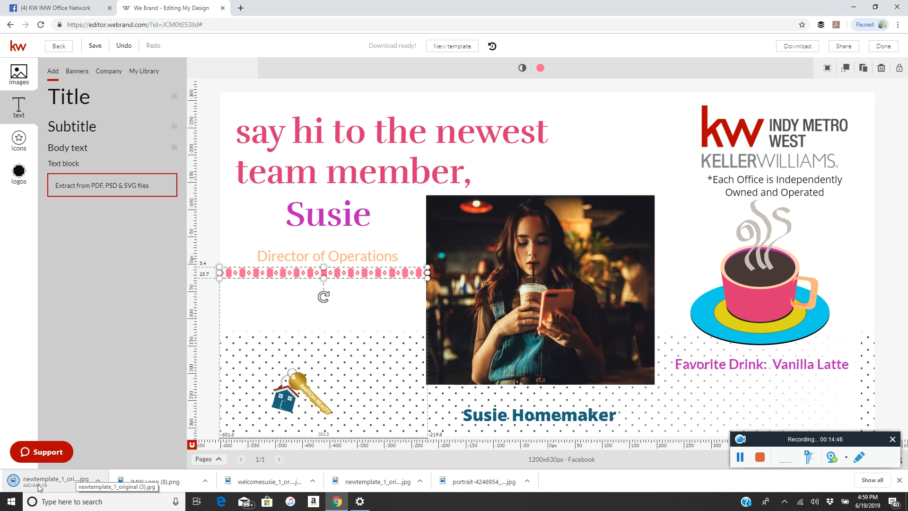
# Step: Rename the design with the new team member's first name in the possessive, followed by "Welcome post"
pyautogui.click(471, 45)
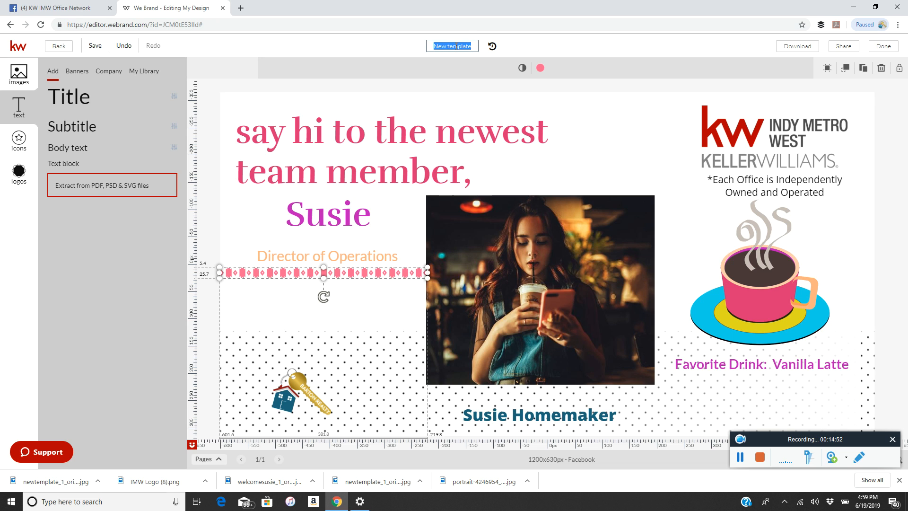
pyautogui.write('Susie')
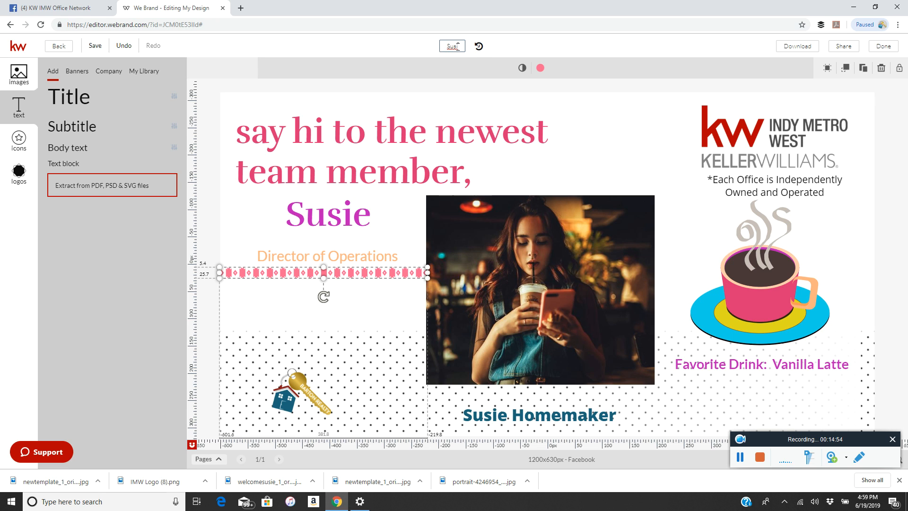
pyautogui.write("'s Welcome post")
pyautogui.click(627, 46)
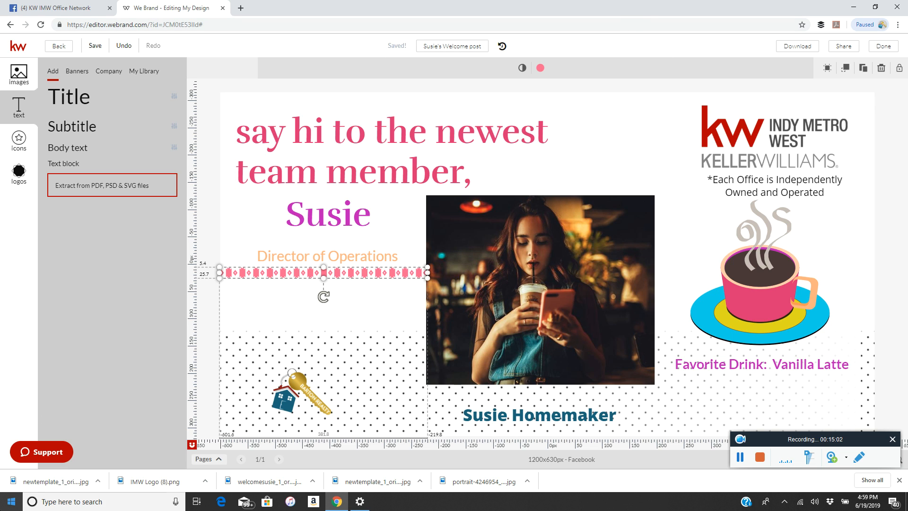
# Step: Switch to the KW IMW Office Network group on Facebook and attach the newly downloaded JPEG to a new discussion post
pyautogui.click(80, 8)
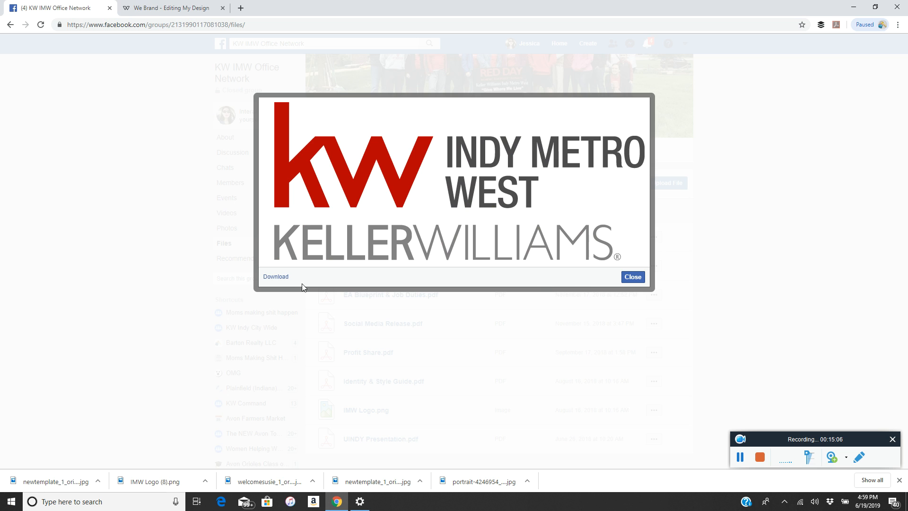
pyautogui.click(634, 277)
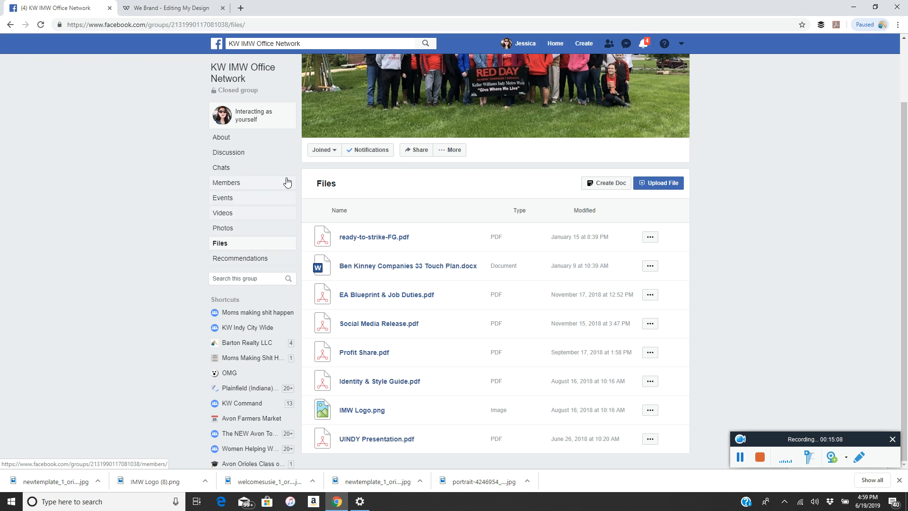
pyautogui.scroll(2, 298, 294)
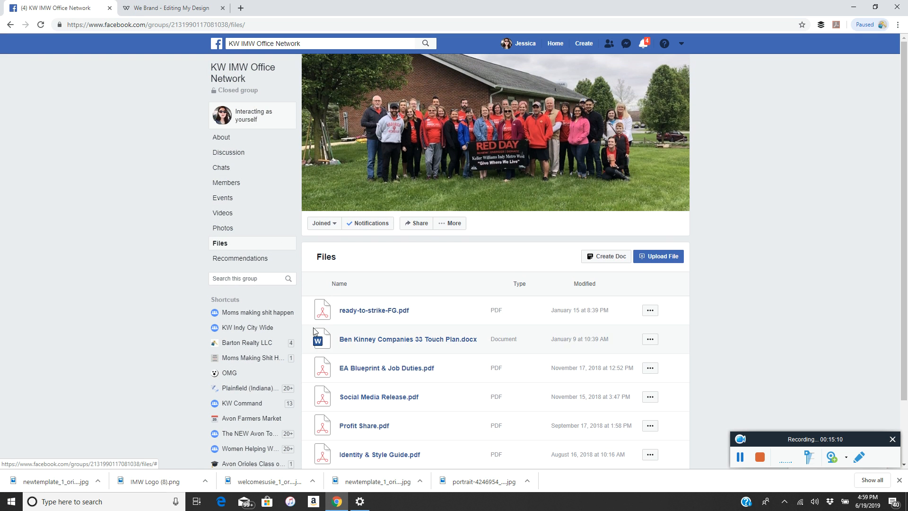
pyautogui.click(243, 78)
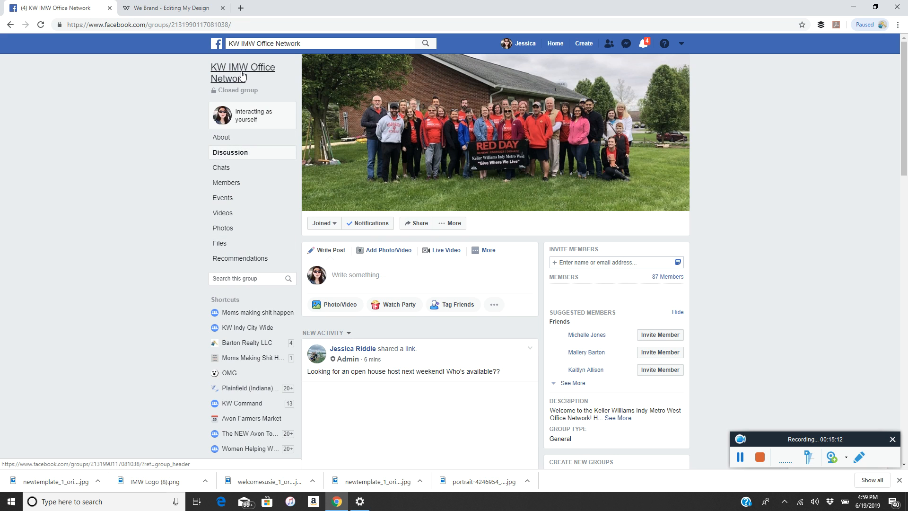
pyautogui.moveTo(56, 480); pyautogui.dragTo(391, 304)
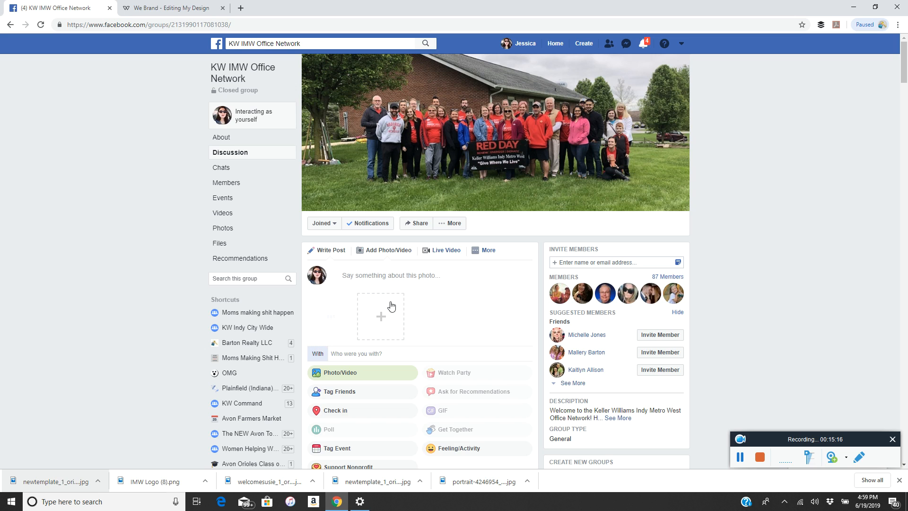